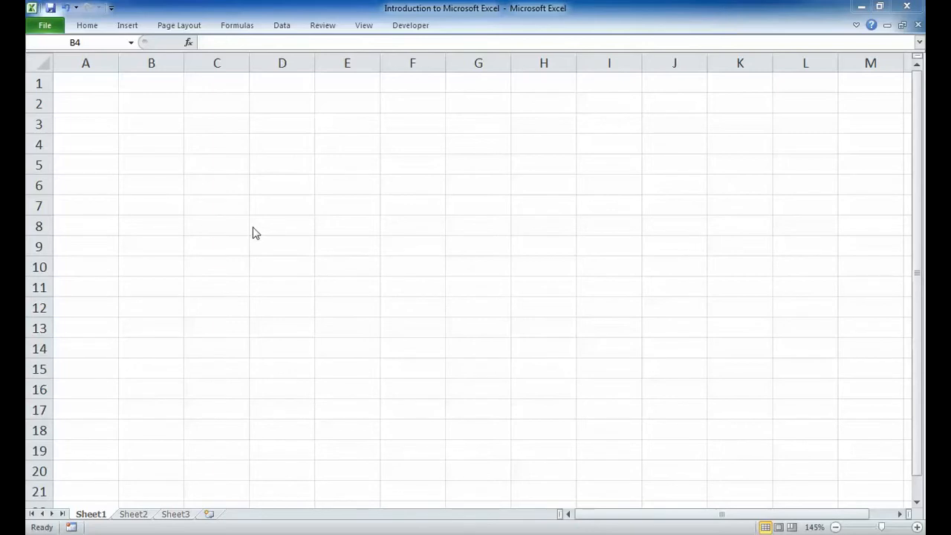
Select cell C4 and look at the Sheet2 and Sheet3 worksheets before returning to Sheet1.
left_click(166, 98)
left_click(166, 96)
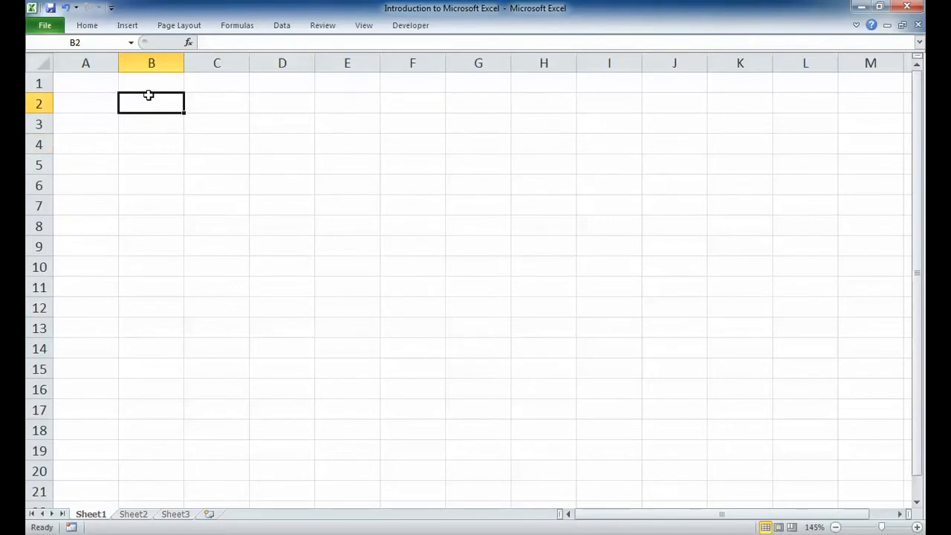
left_click(222, 143)
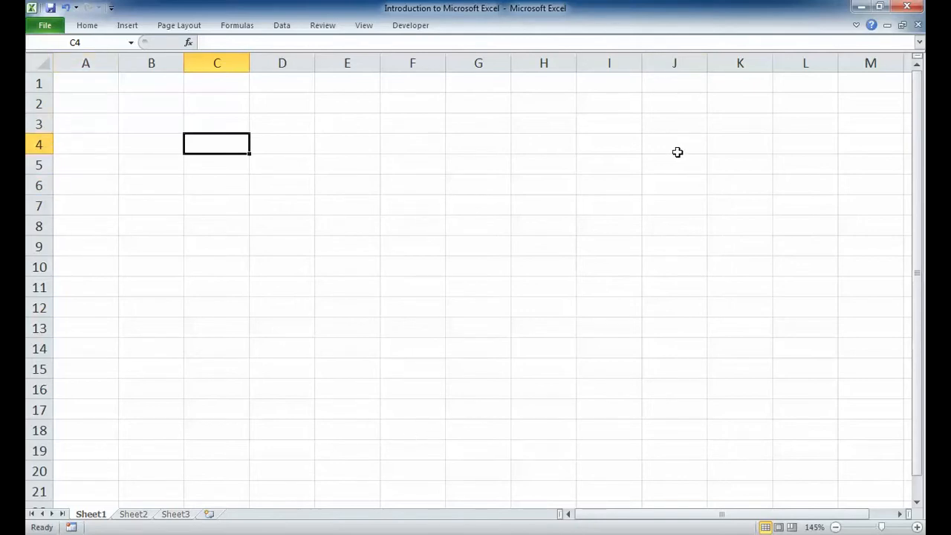
left_click(135, 514)
left_click(176, 514)
left_click(104, 514)
Enter the number 1234 in cell C4.
type("1234")
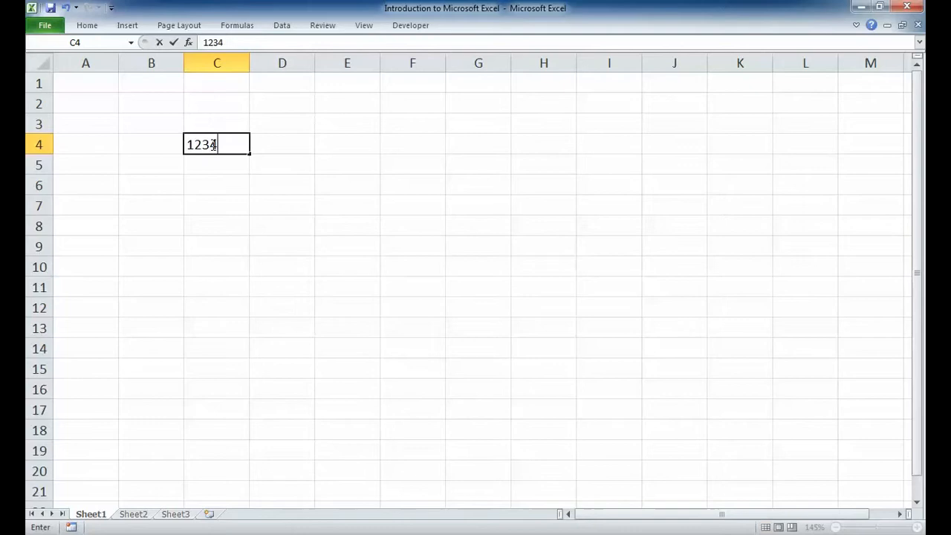
key("Return")
left_click(212, 144)
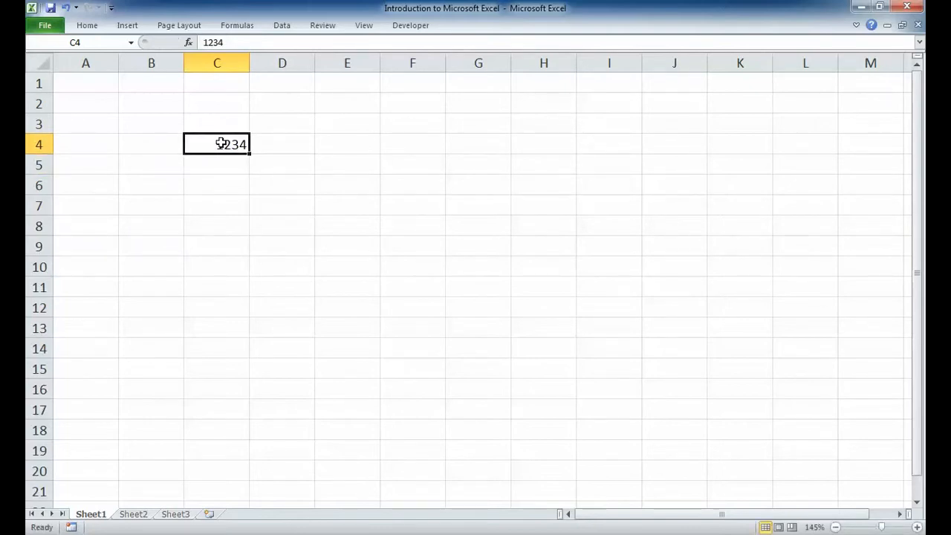
Copy the value in cell C4 and paste it into cell C6.
right_click(222, 144)
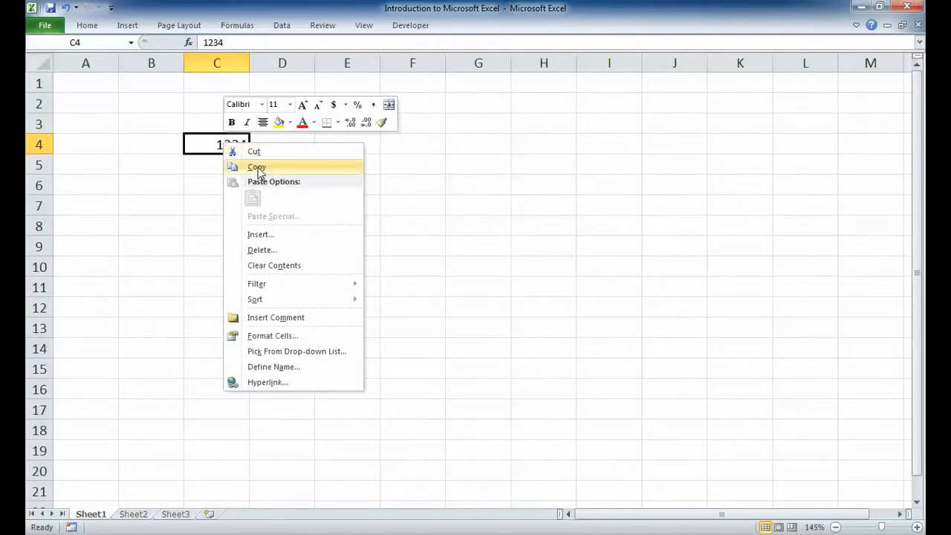
left_click(252, 166)
left_click(236, 186)
right_click(235, 187)
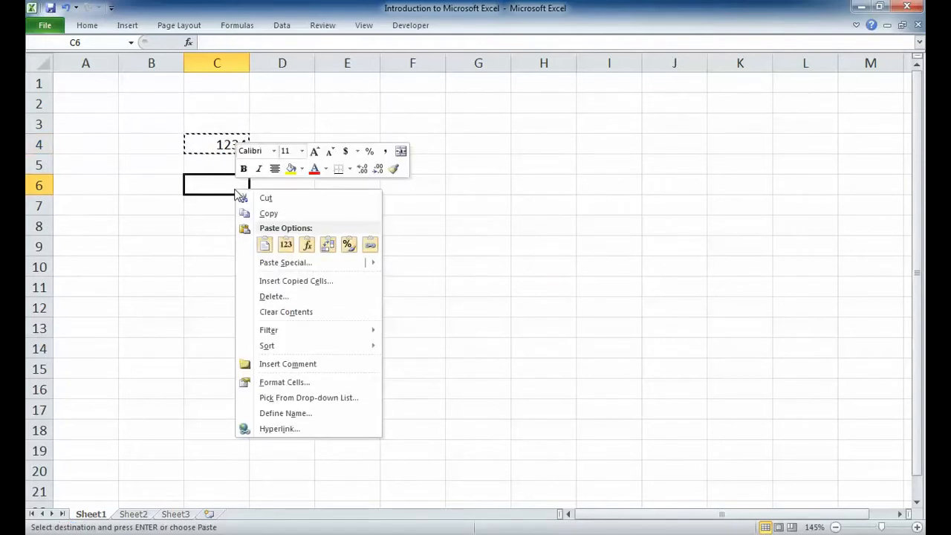
left_click(266, 245)
Examine the Paste Special options for cell C8, such as values, formats, comments and validation, and close the dialog without pasting.
left_click(233, 223)
right_click(213, 221)
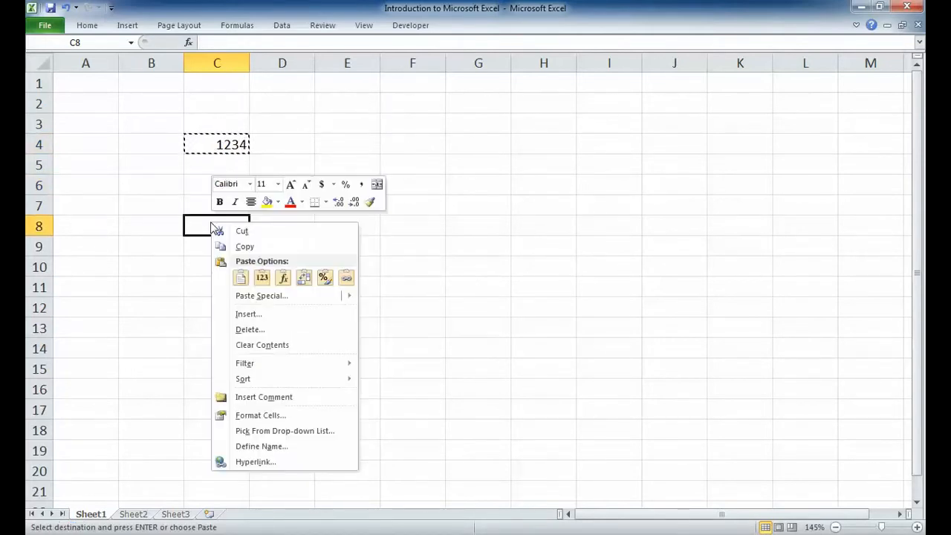
left_click(257, 295)
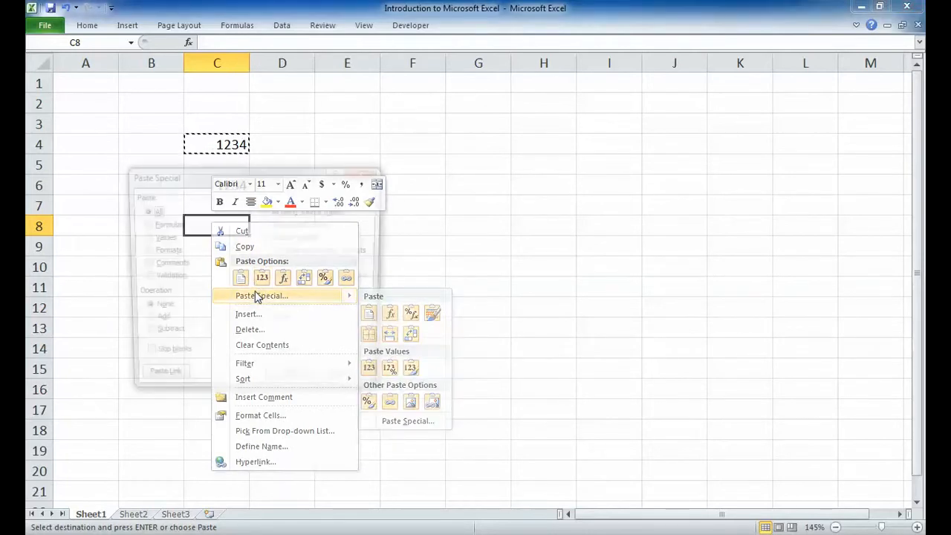
left_click(152, 237)
left_click(149, 253)
left_click(149, 265)
left_click(149, 279)
left_click(152, 211)
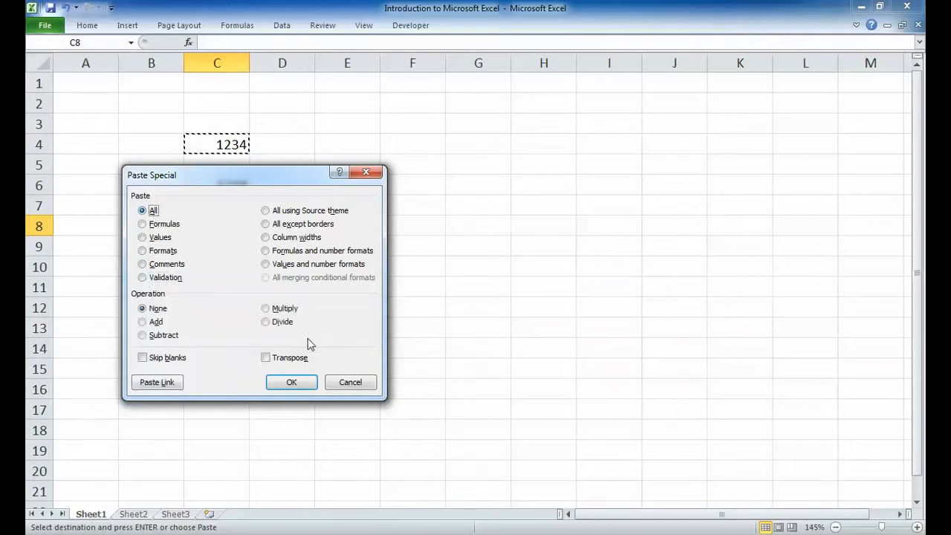
left_click(360, 384)
Clear the pasted value from cell C6.
left_click(242, 195)
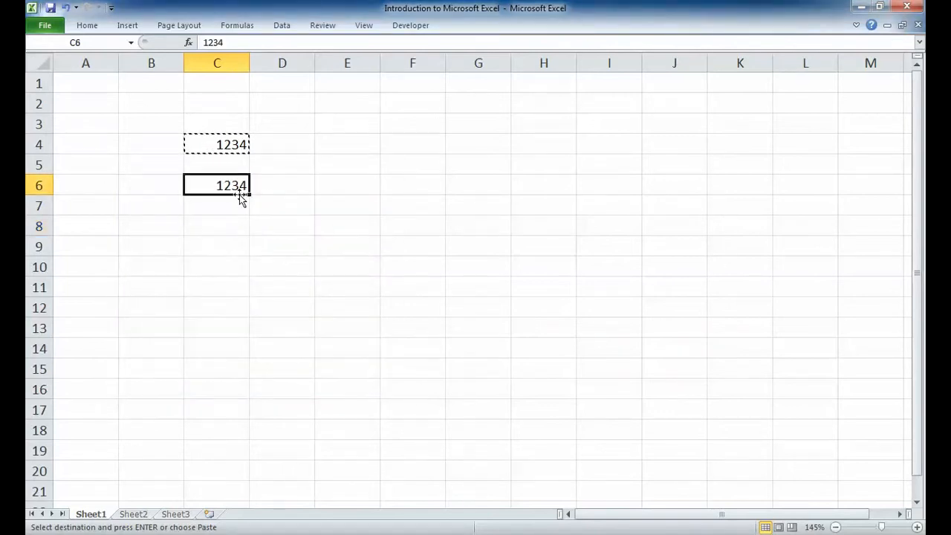
key("BackSpace")
key("Return")
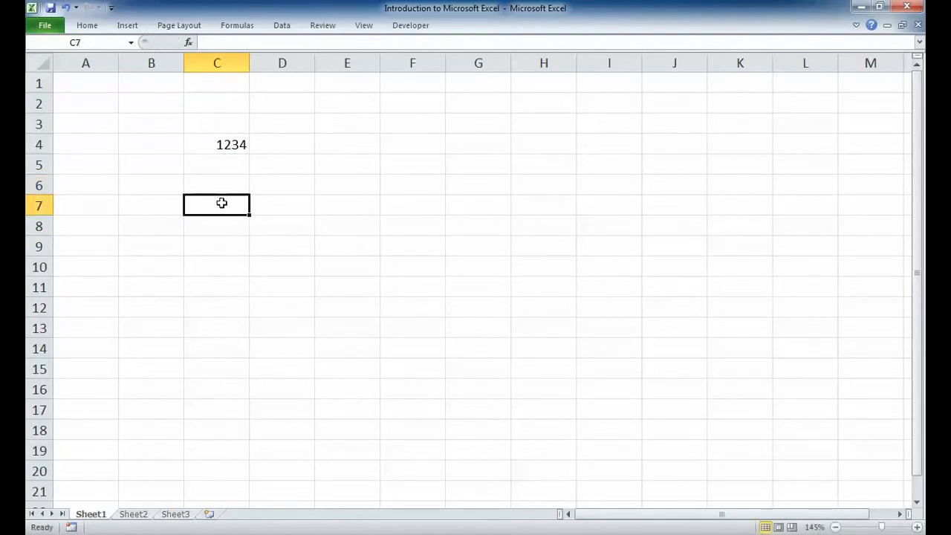
Try the formula =C4 in cell C6 to reference the value above, and clear the cell again.
left_click(219, 149)
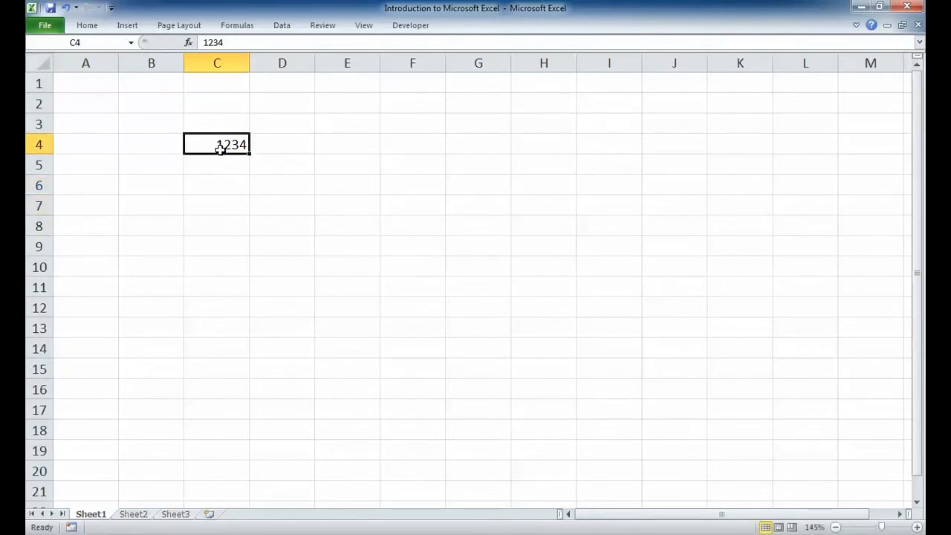
left_click(223, 191)
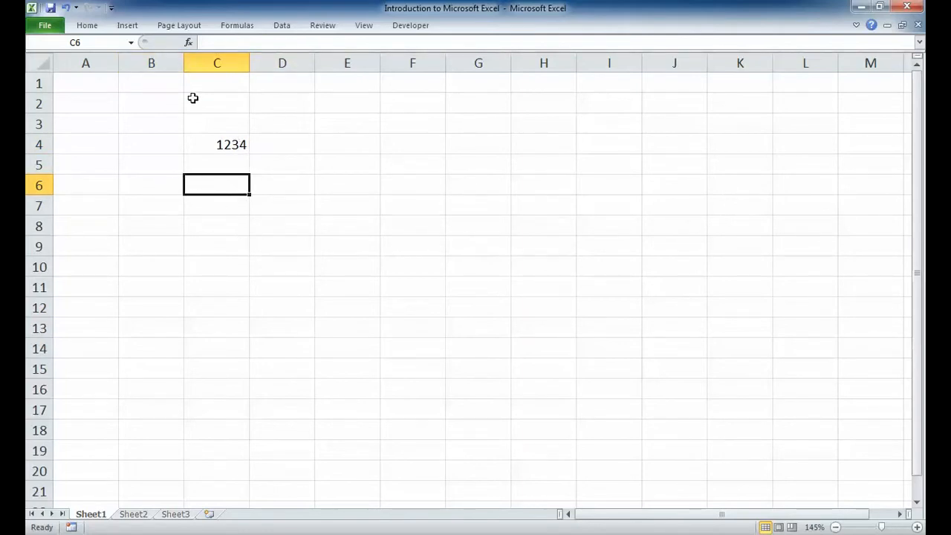
type("=")
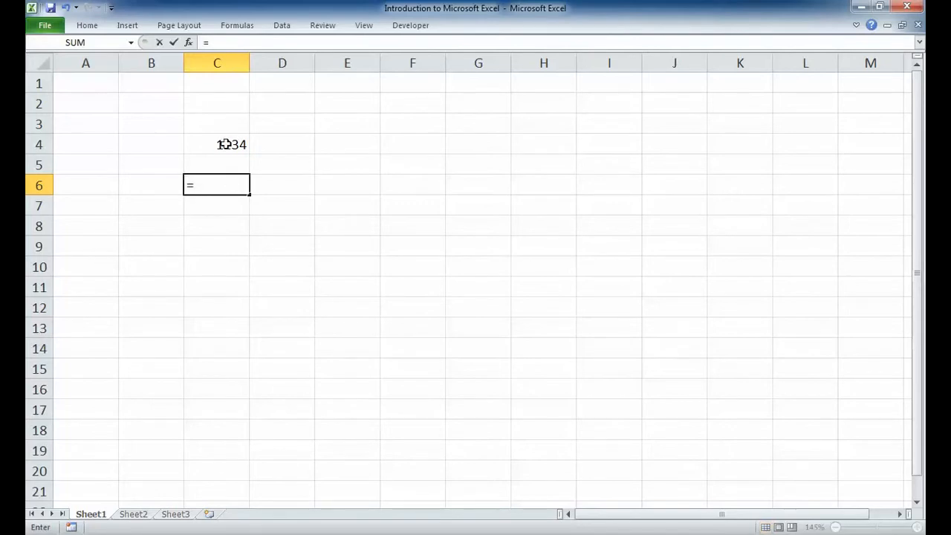
type("C")
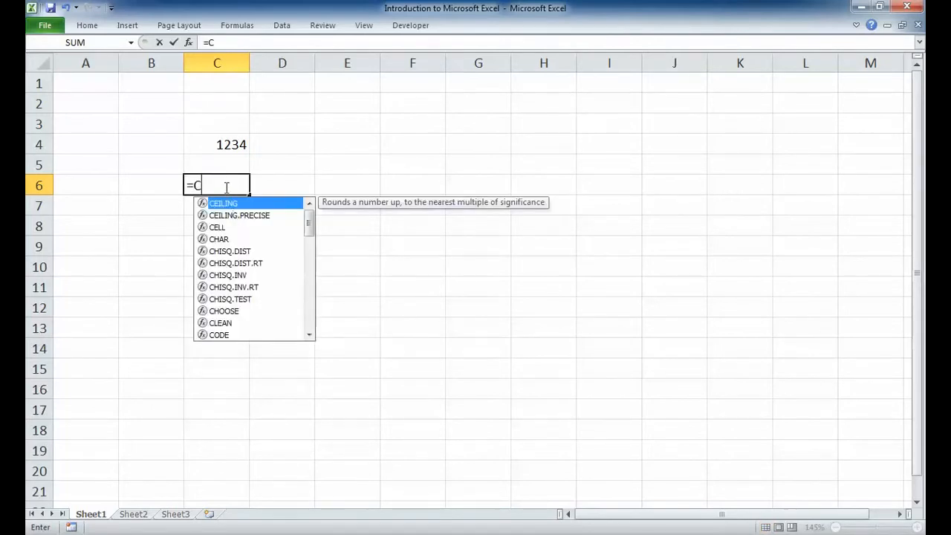
type("4")
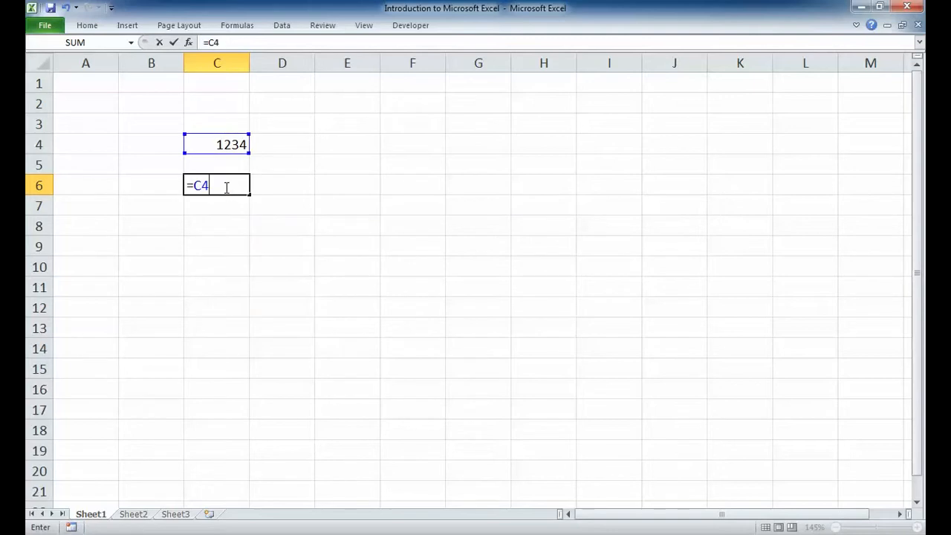
key("Return")
left_click(225, 186)
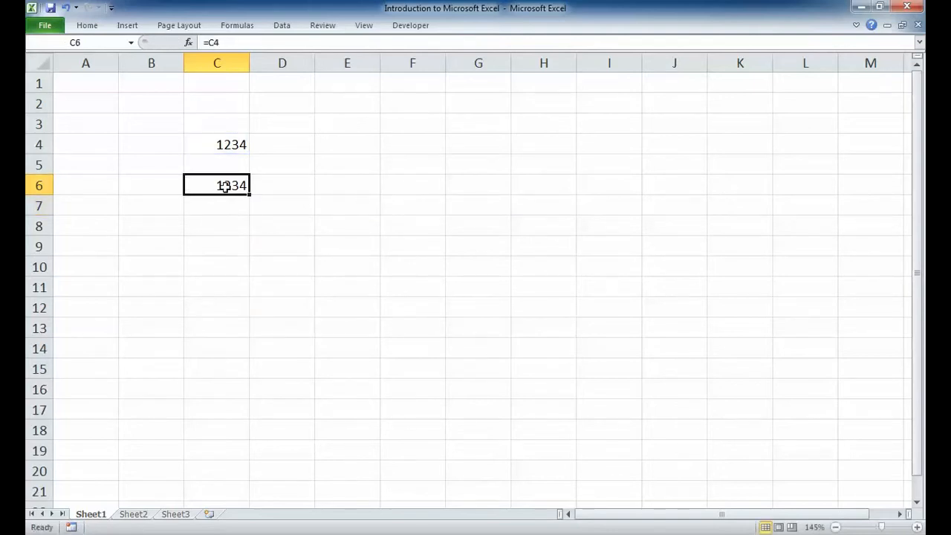
key("BackSpace")
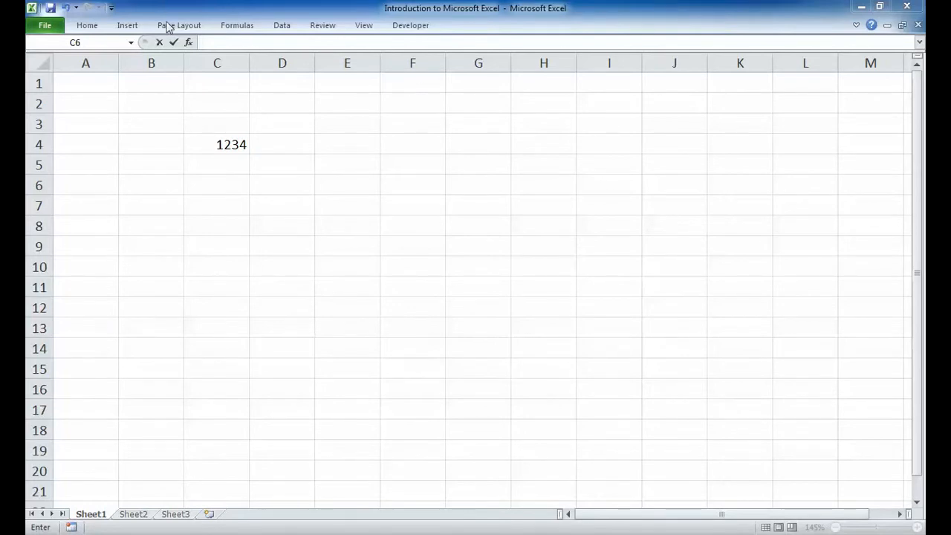
left_click(87, 29)
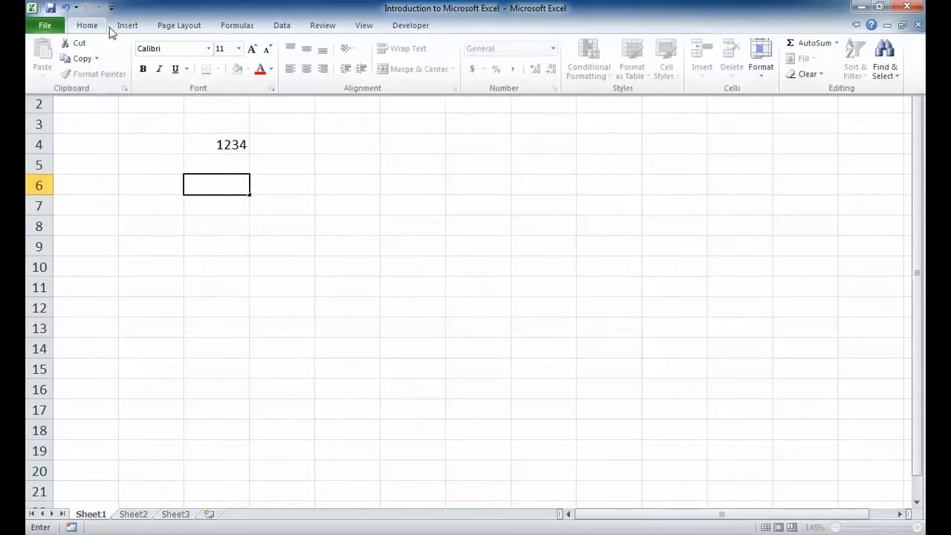
left_click(130, 27)
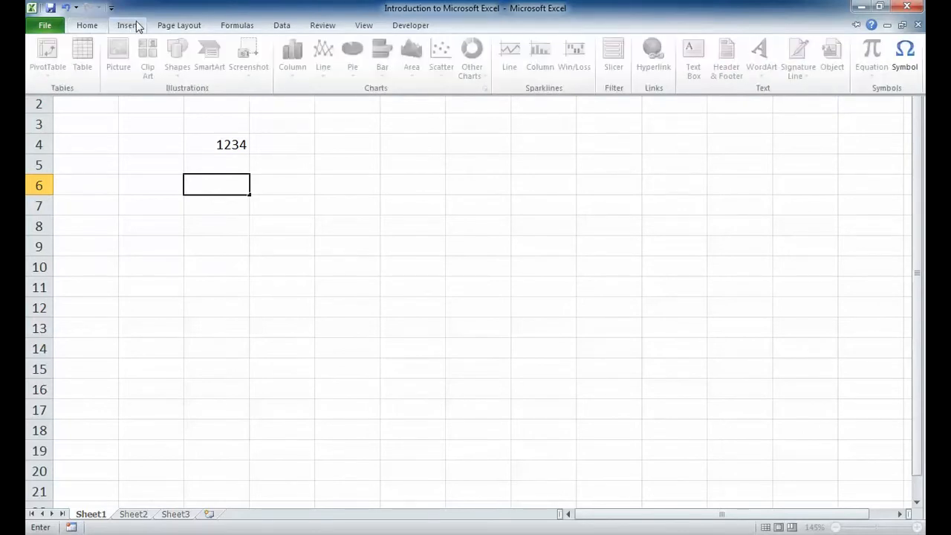
left_click(84, 28)
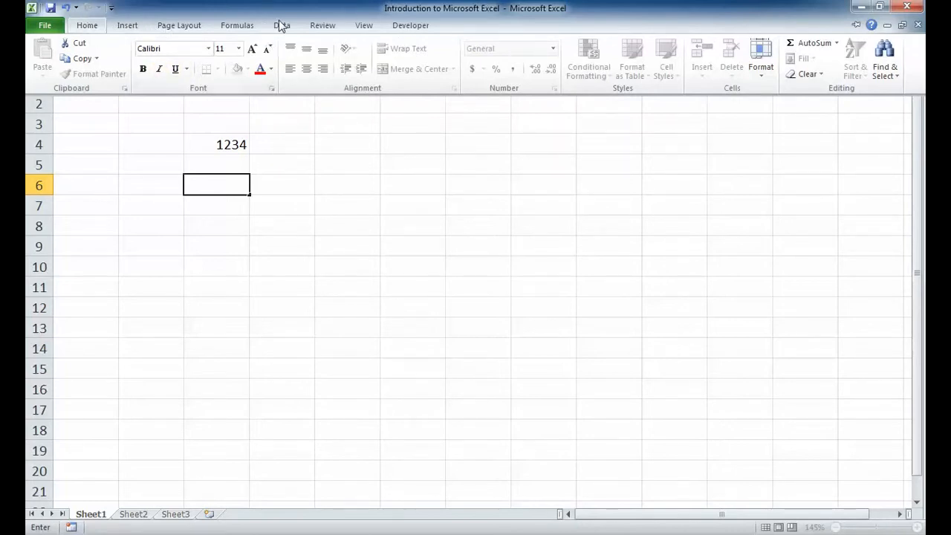
left_click(281, 25)
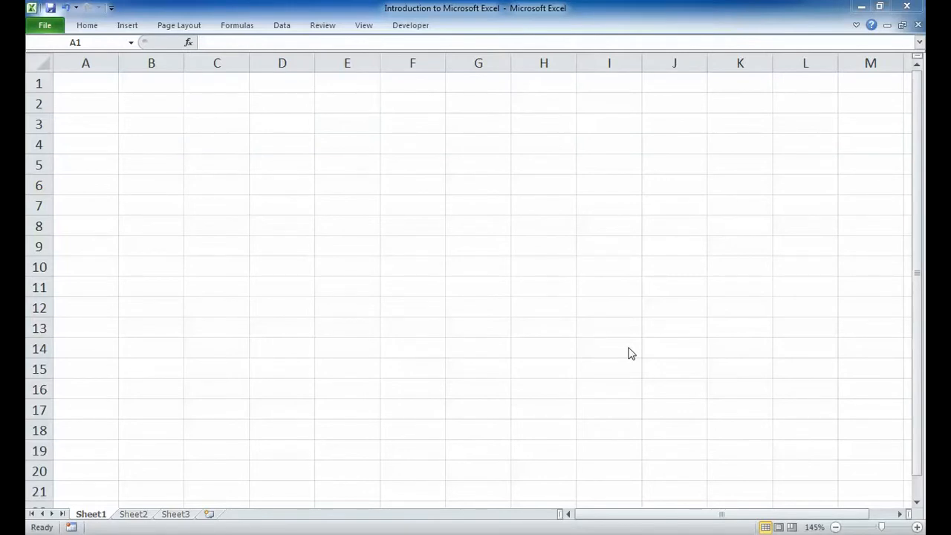
Enter the column headers Quarter in cell A1 and Y in cell B1.
left_click(87, 87)
scroll(87, 87, "down", 2)
scroll(87, 87, "up", 2)
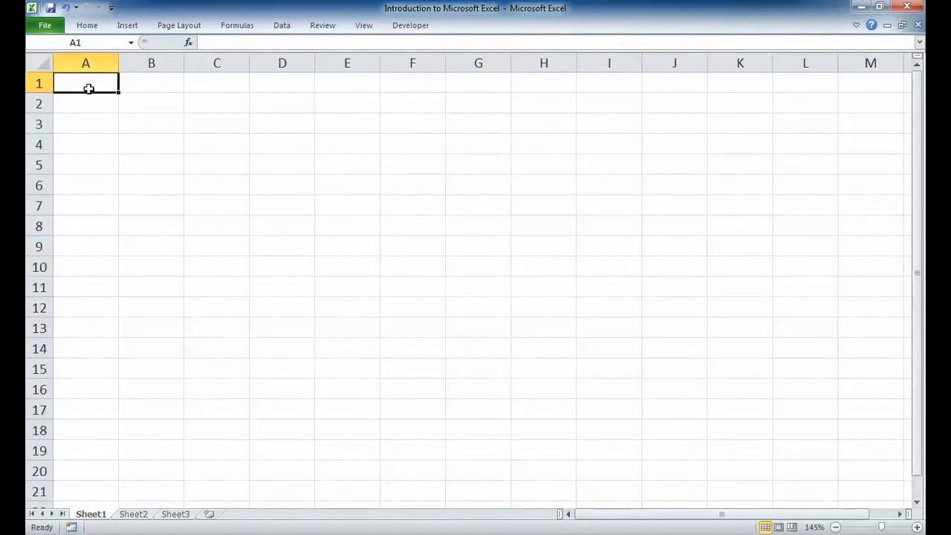
type("Quarter")
key("Tab")
type("Y")
key("Return")
key("Up")
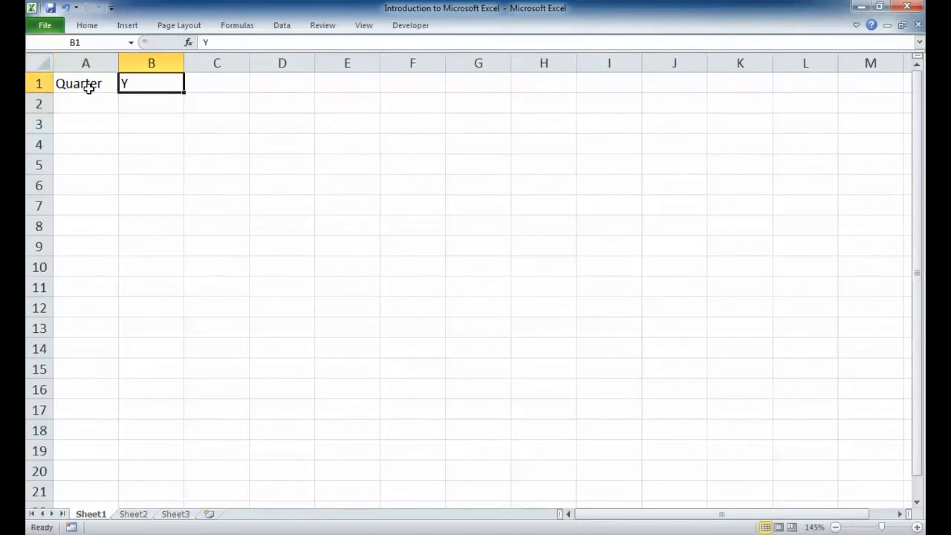
Align the headers in A1:B1 to the middle vertically and centre them horizontally.
left_click(89, 87, "shift")
left_click(89, 27)
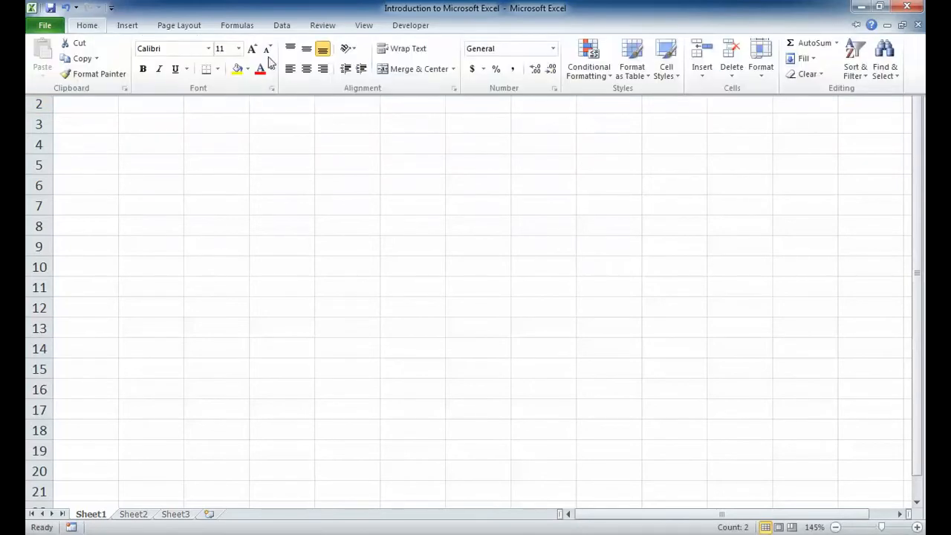
left_click(307, 48)
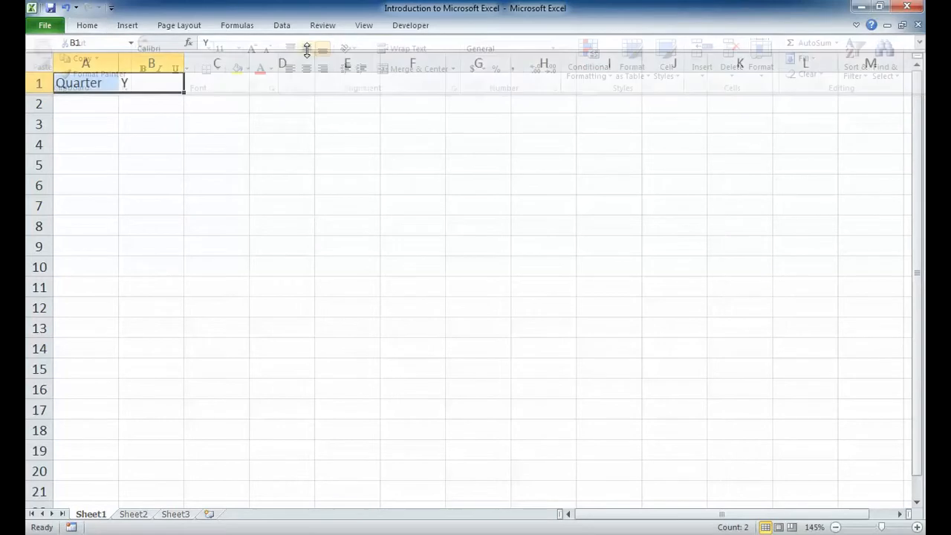
left_click(86, 24)
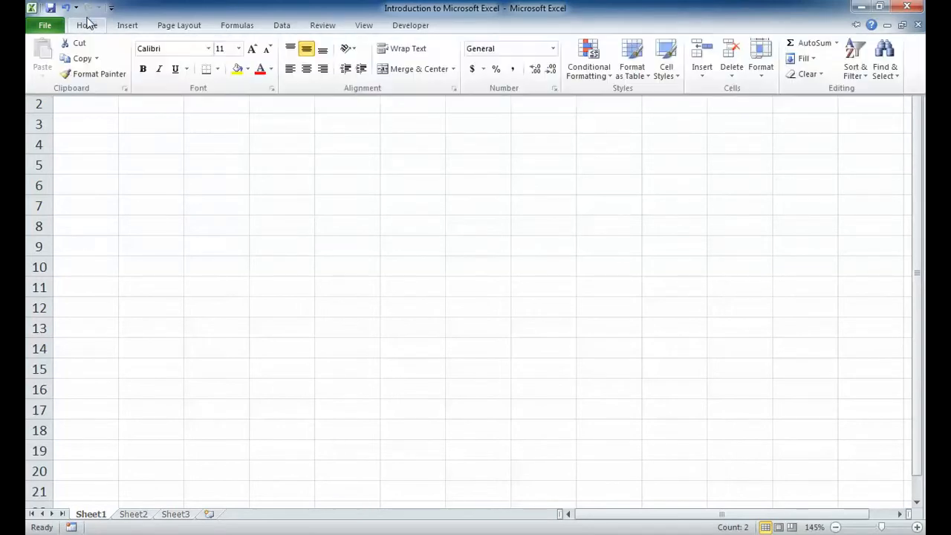
left_click(310, 68)
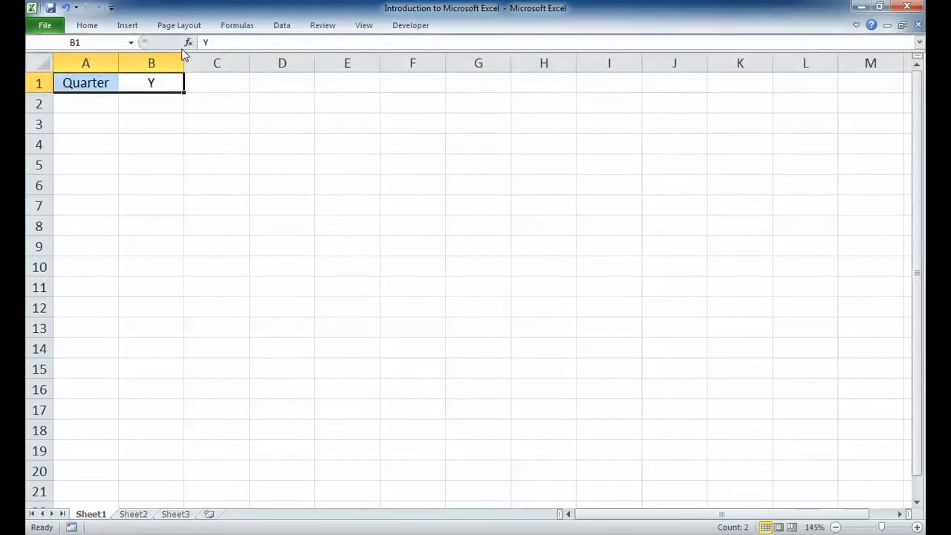
Make the Quarter and Y headers bold.
left_click(84, 25)
left_click(142, 69)
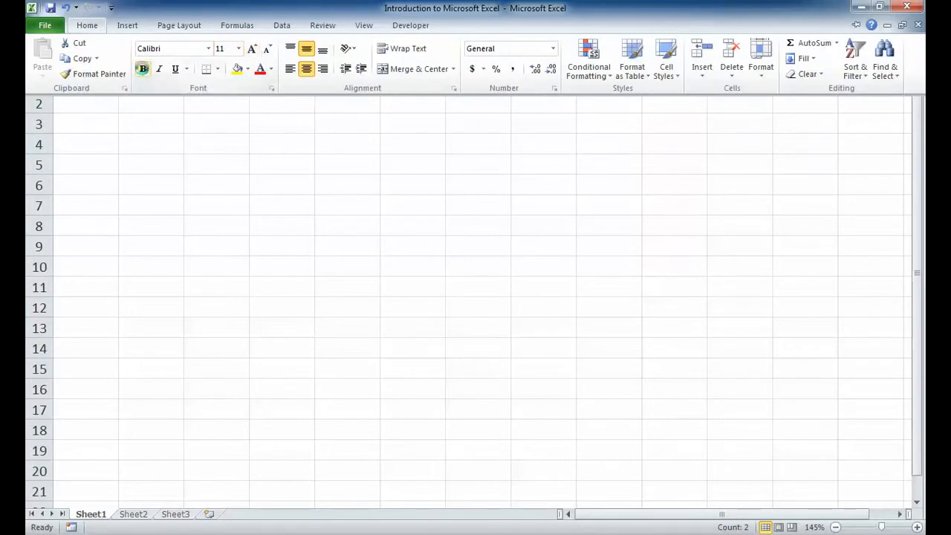
left_click(169, 128)
Enter 1, 2 and 3 in A2:A4 under Quarter and fill the series down to 8 in cell A9.
left_click(101, 101)
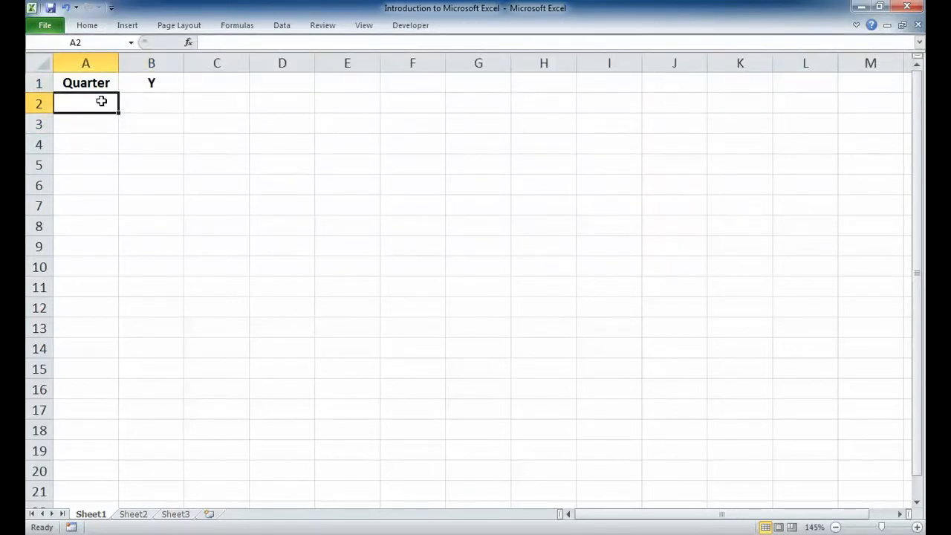
type("1")
key("Return")
type("2")
key("Return")
type("3")
key("Return")
left_click_drag(101, 101, 109, 145)
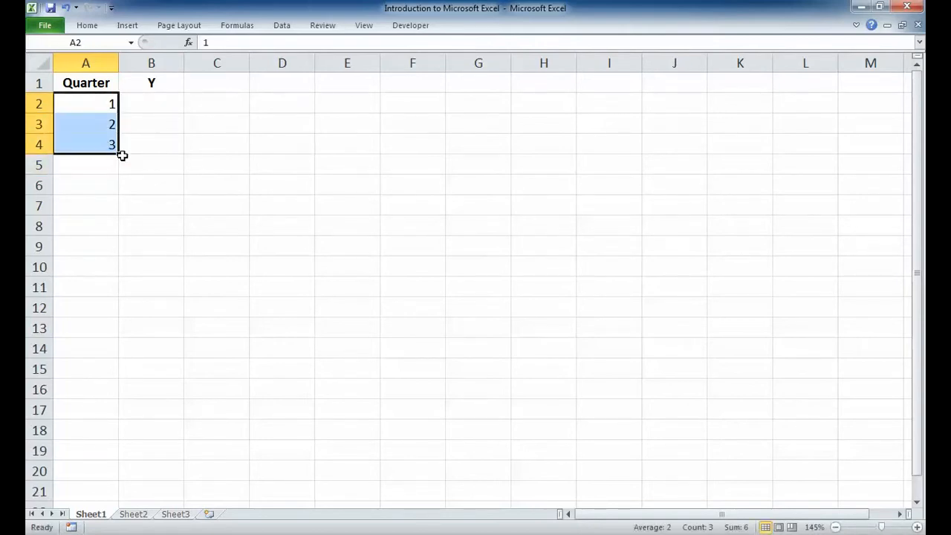
left_click_drag(118, 154, 108, 246)
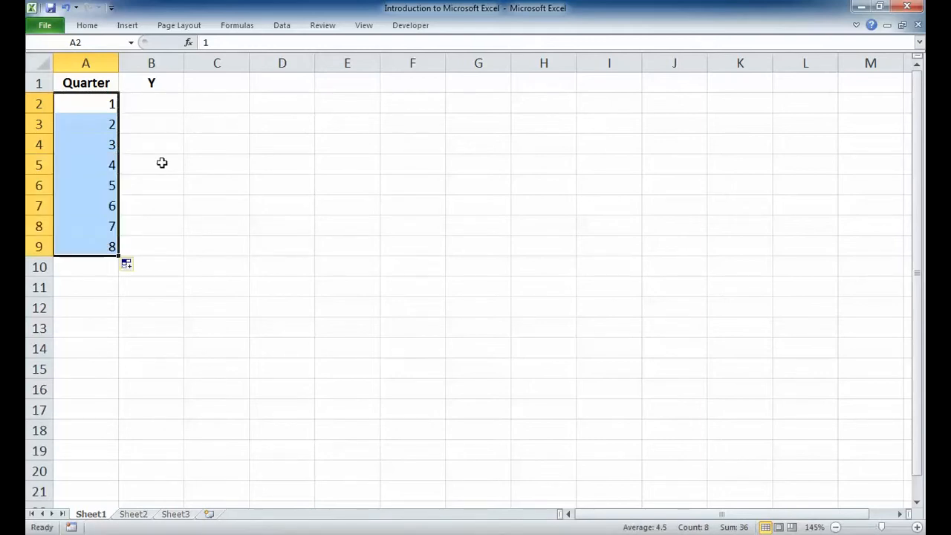
Enter the Y values 5.1, 5.4, 5.3 and 5.7 in cells B2:B5 for quarters 1 to 4.
left_click(144, 104)
type("5.1")
key("Return")
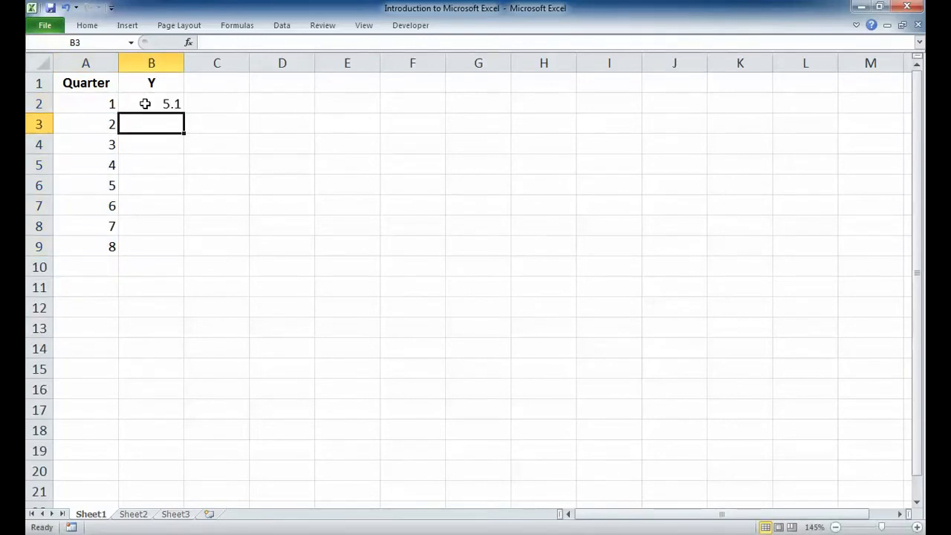
type("5.4")
key("Return")
type("5.3")
key("Return")
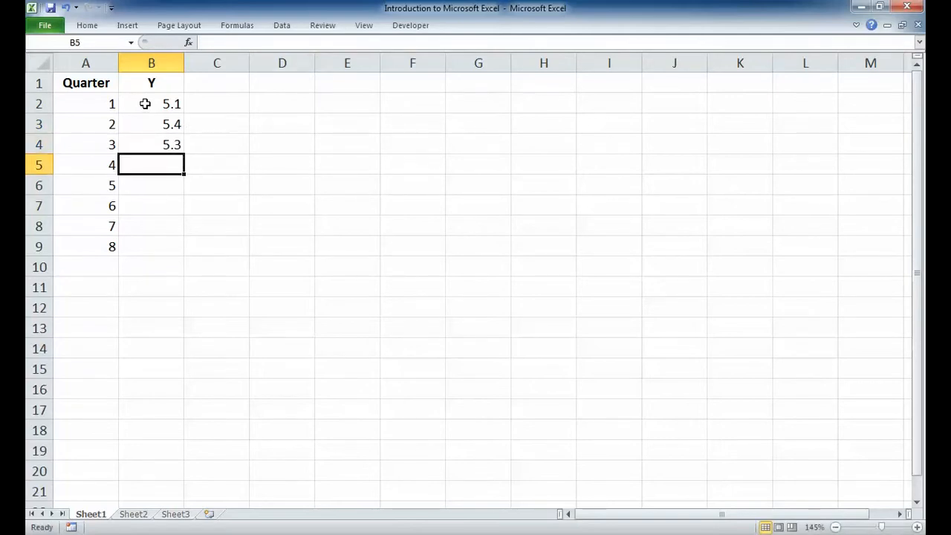
type("5.7")
key("Return")
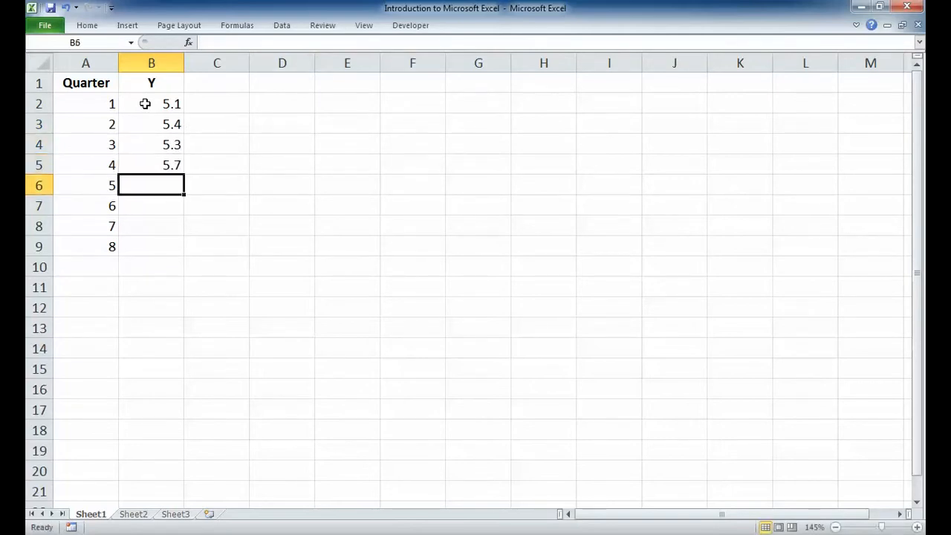
Enter the Y values 5.72, 6.08, 6.05 and 6.42 in cells B6:B9 for quarters 5 to 8.
type("4.7")
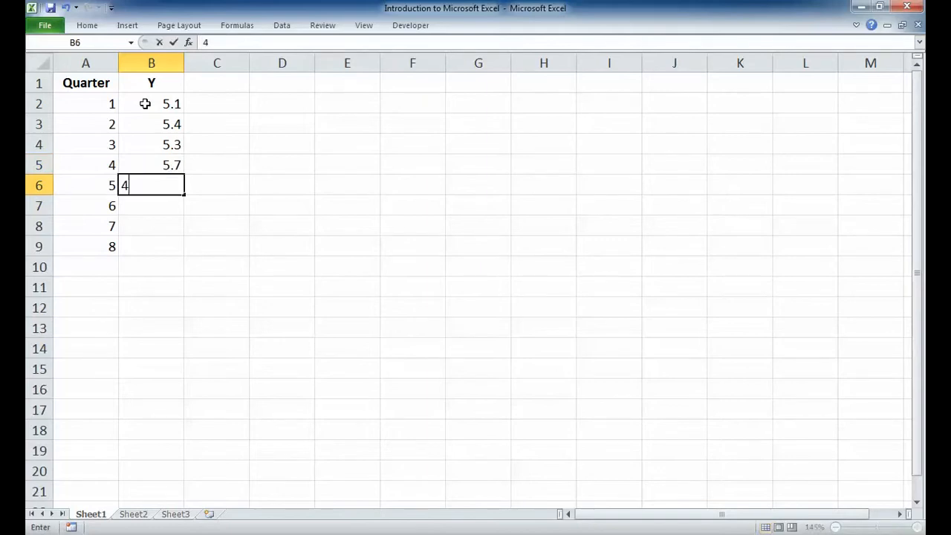
key("BackSpace")
key("BackSpace")
type("6")
type(".72")
key("Return")
type("6.08")
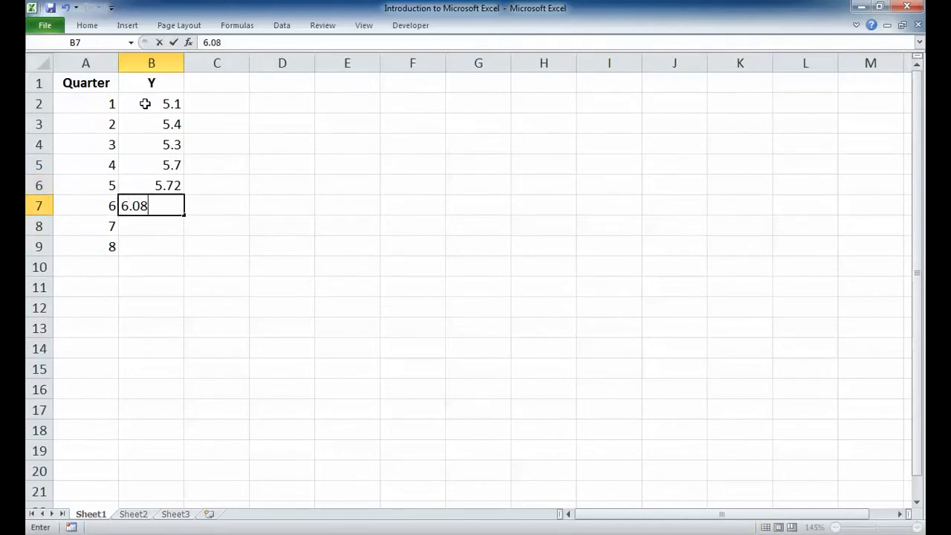
key("Return")
type("6.05")
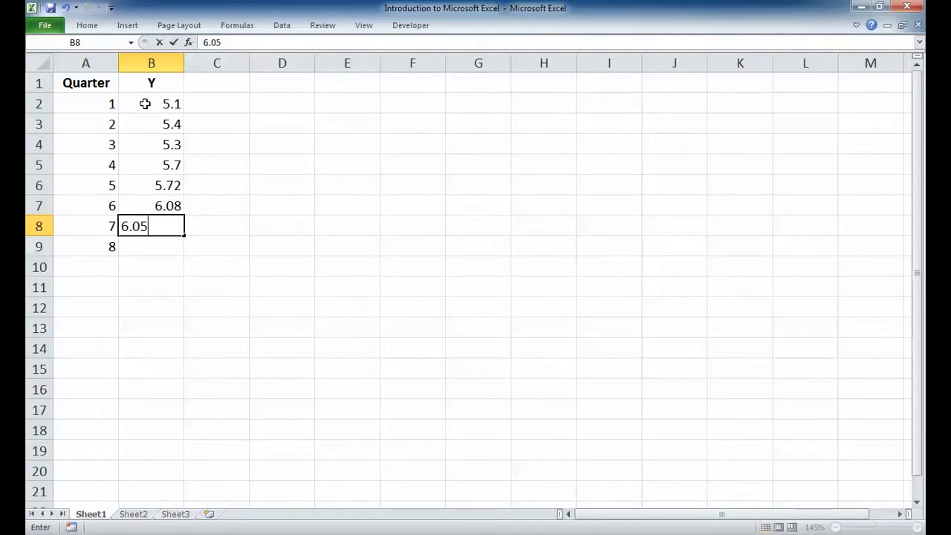
key("Return")
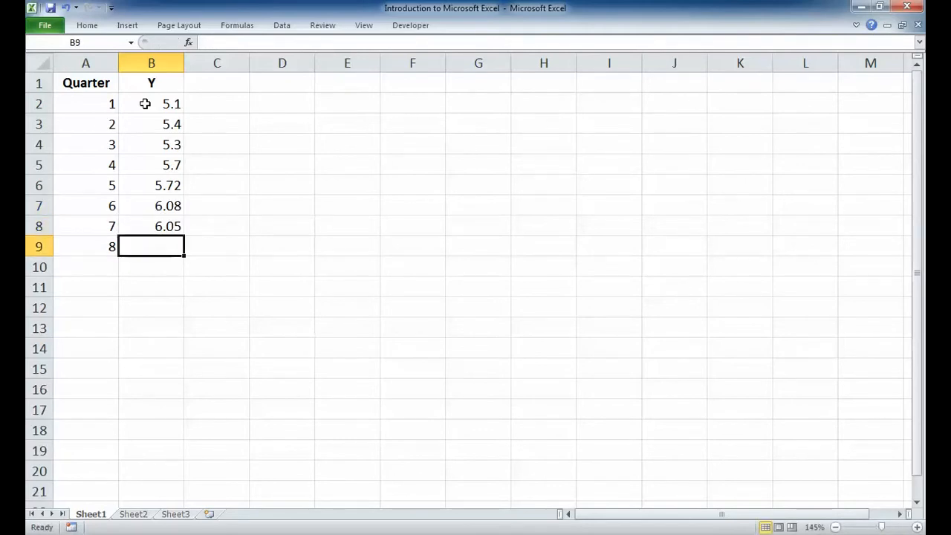
type("6.42")
key("Return")
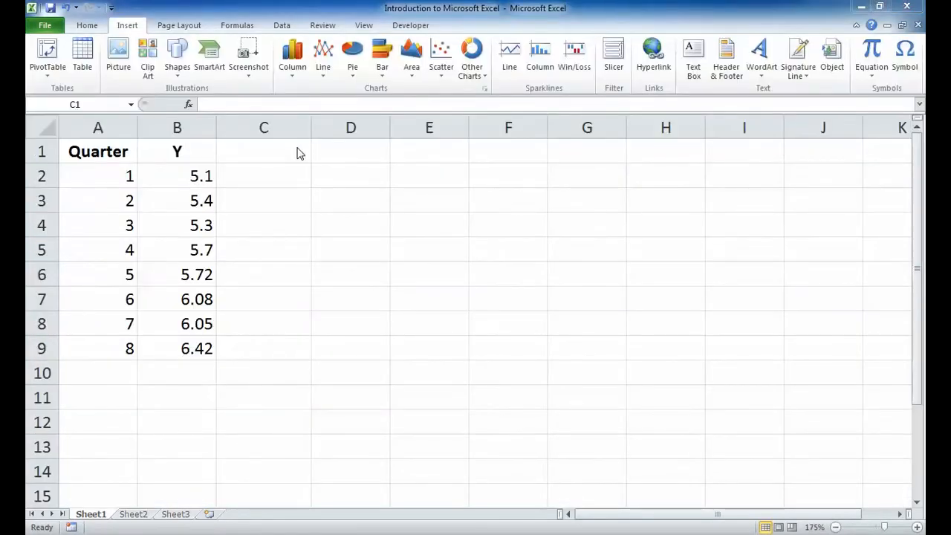
Enter the column header No Change in cell C1.
left_click(297, 148)
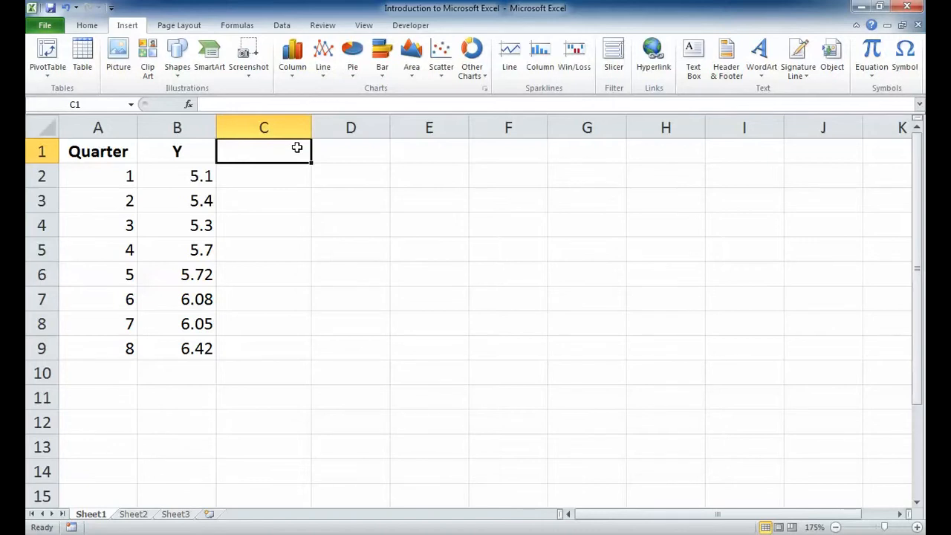
type("Chan")
key("BackSpace")
key("BackSpace")
key("BackSpace")
key("BackSpace")
type("No Change")
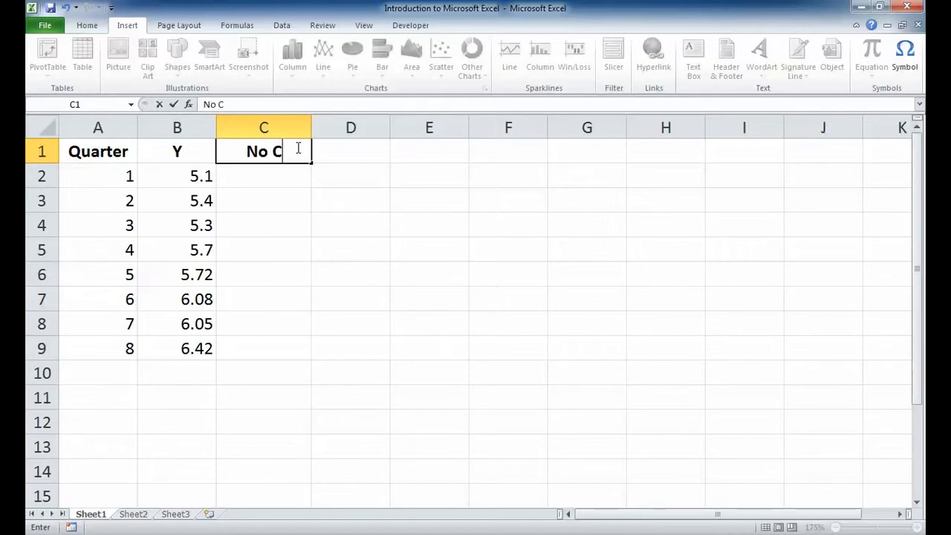
key("Return")
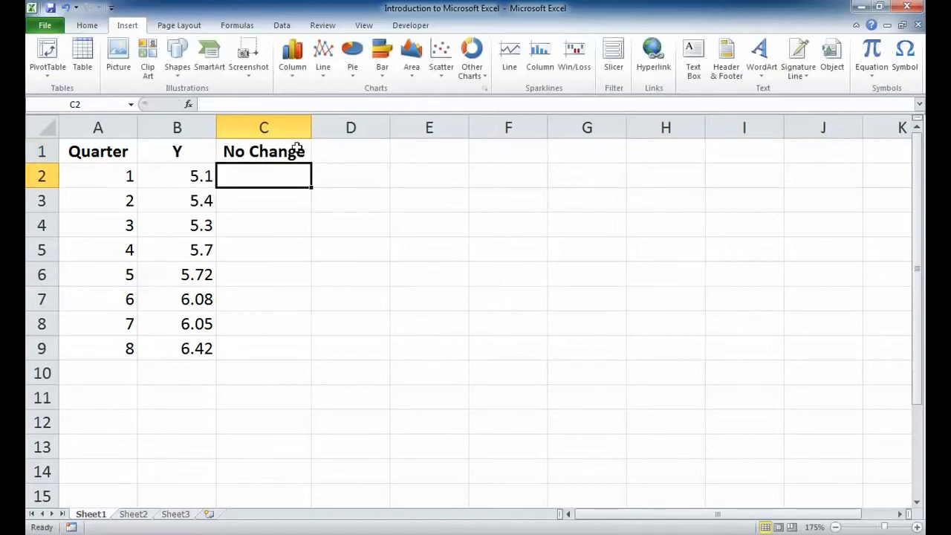
Copy the Y values in B2:B9 and paste them into the No Change column starting at cell C3.
left_click(277, 192)
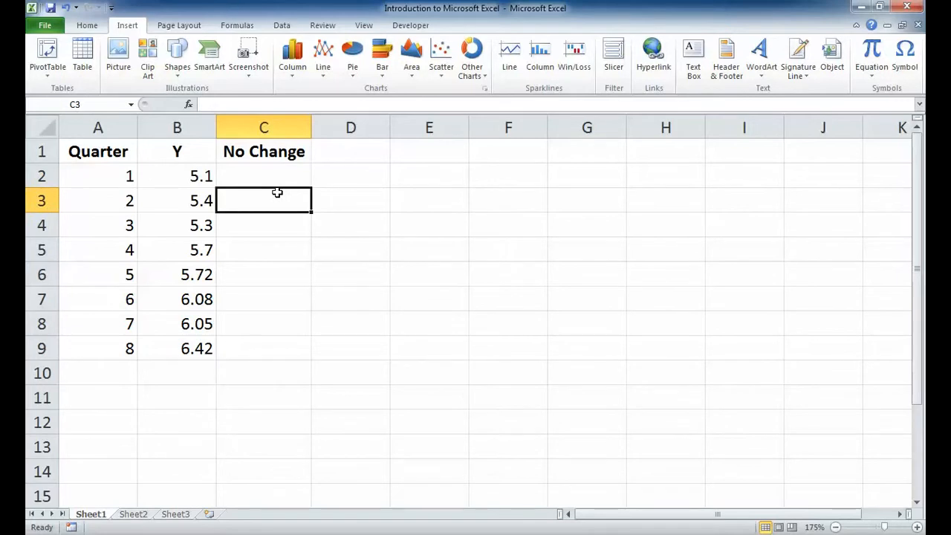
left_click_drag(196, 176, 202, 343)
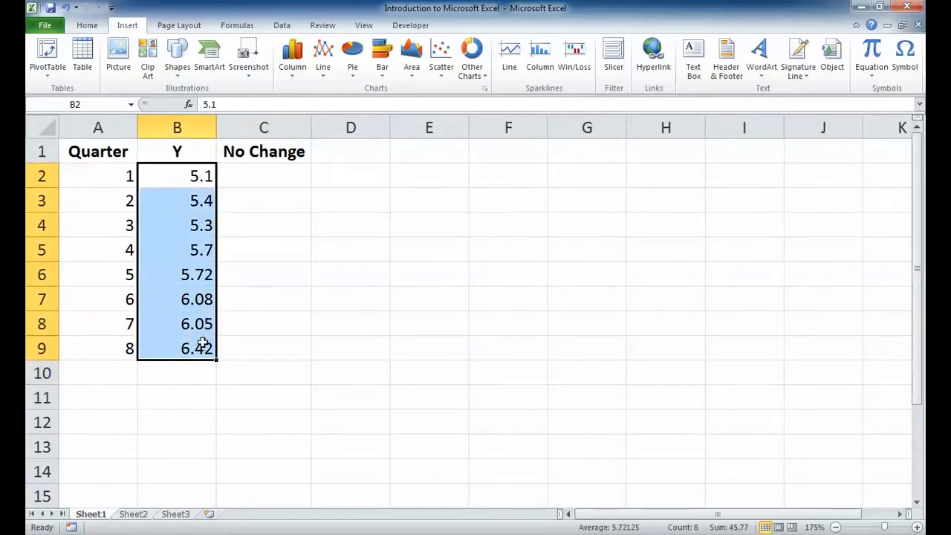
key("ctrl+c")
left_click(264, 196)
right_click(266, 199)
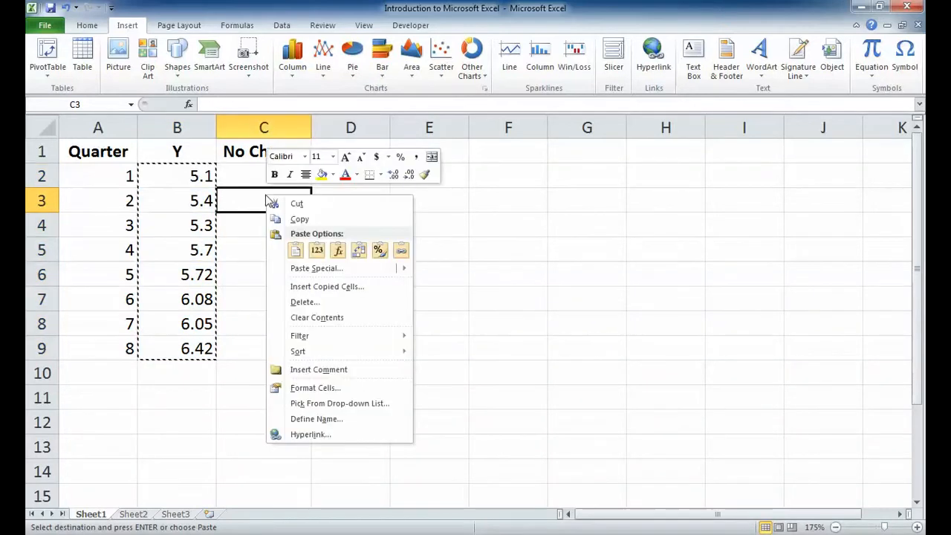
left_click(296, 252)
left_click(293, 251)
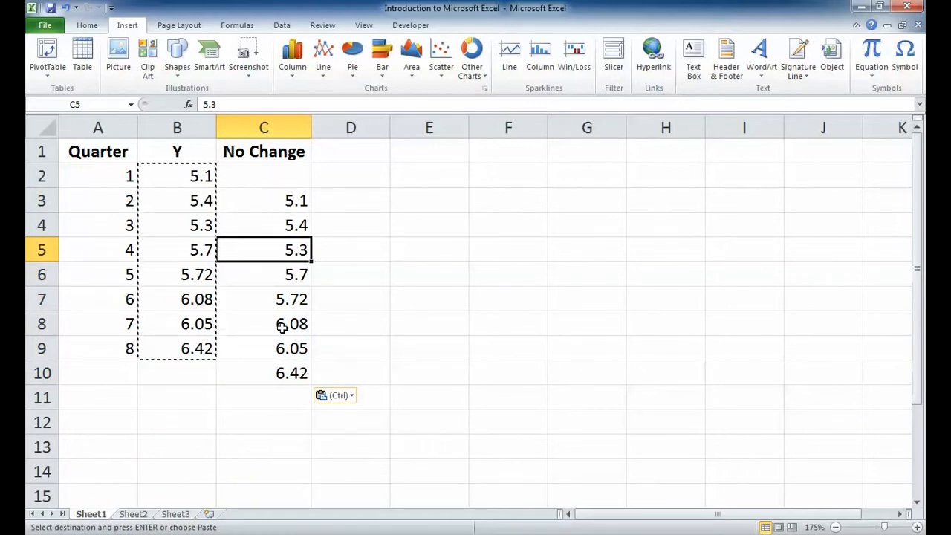
Clear the contents of the pasted values in C3:C10.
left_click_drag(290, 199, 287, 369)
right_click(287, 370)
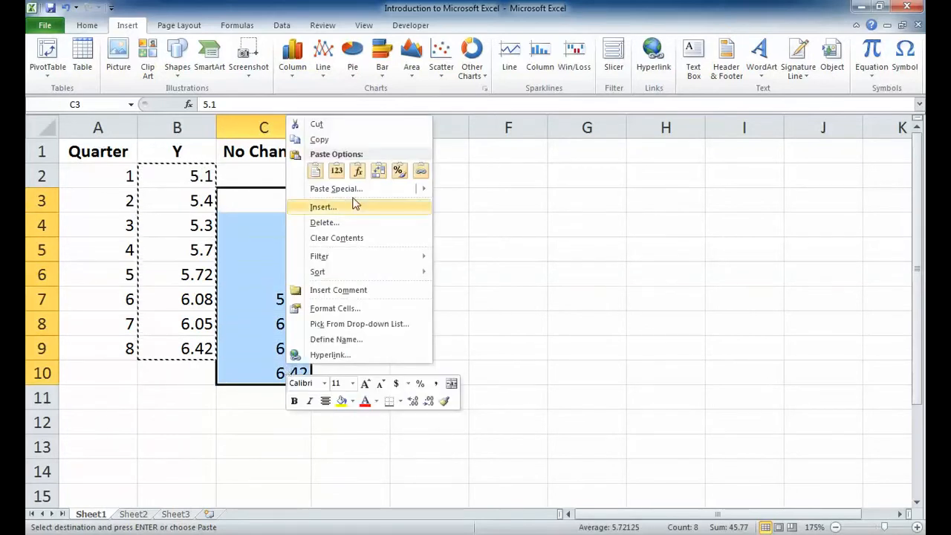
left_click(346, 238)
left_click(282, 214)
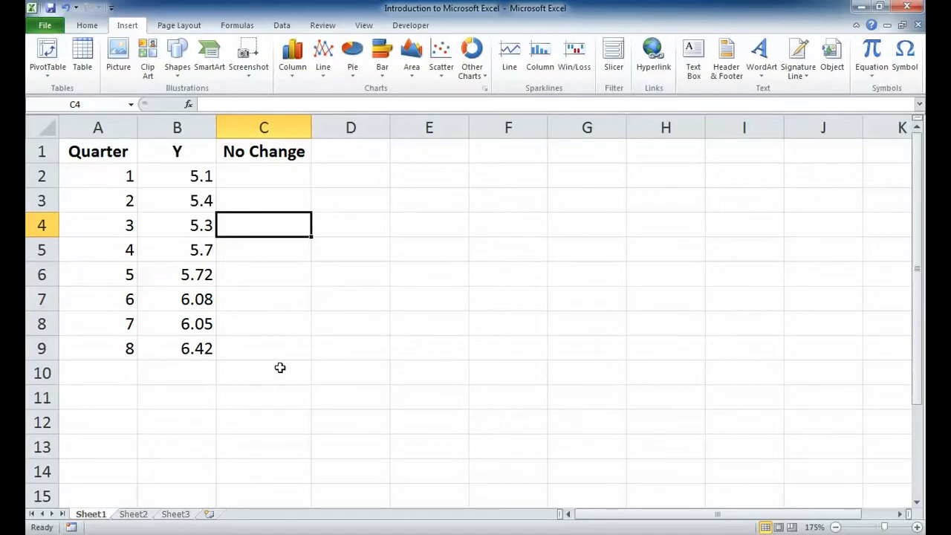
Enter the formula =B2 in cell C3 and fill it down the No Change column to C10.
left_click(254, 194)
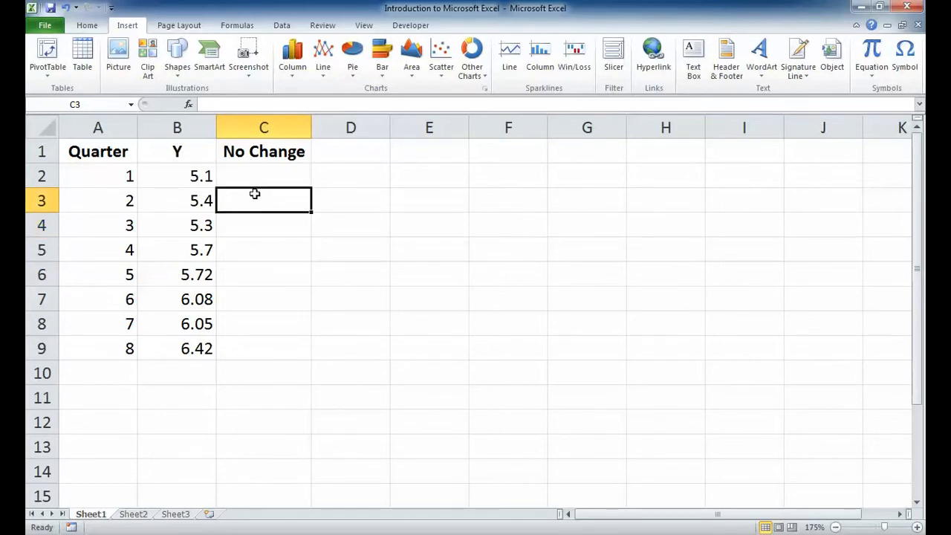
type("=")
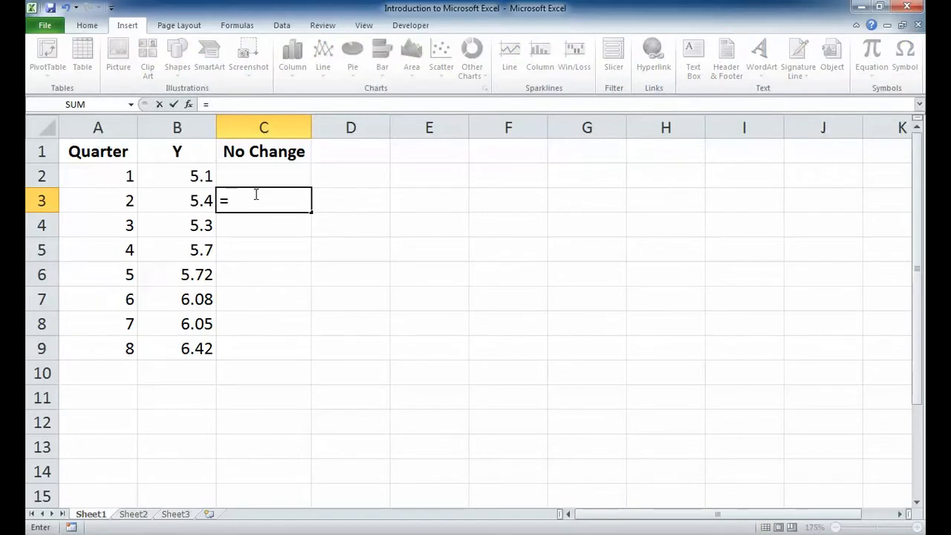
left_click(205, 175)
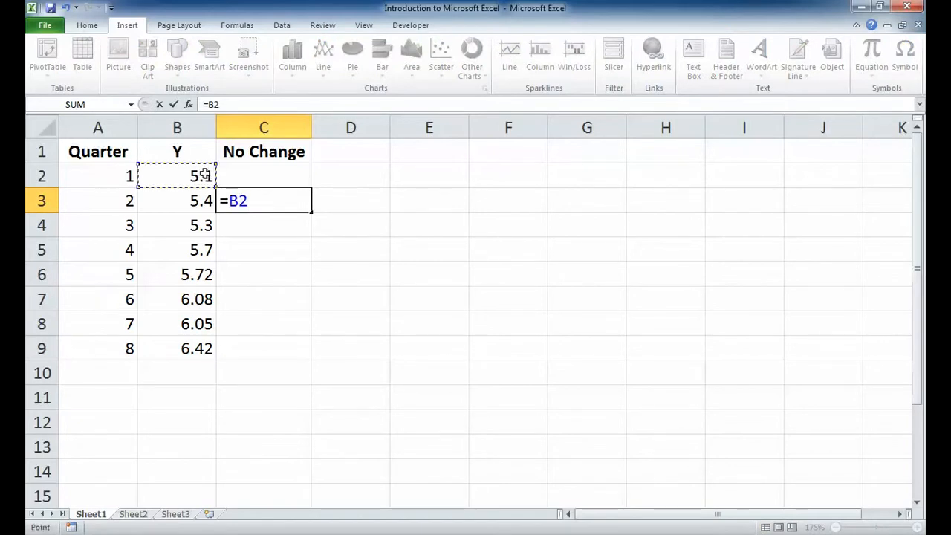
key("Return")
left_click(269, 199)
left_click_drag(312, 211, 283, 379)
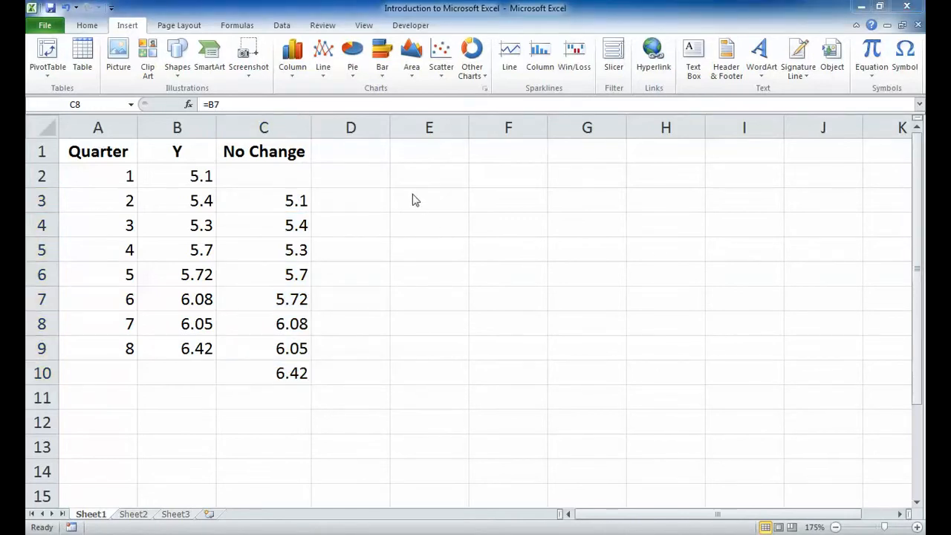
Enter the column header % Change in cell D1.
left_click(347, 152)
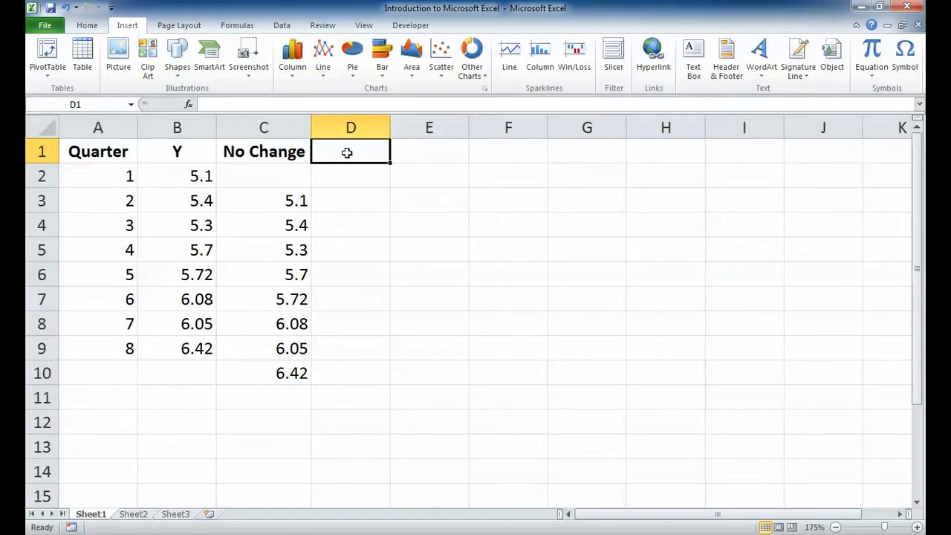
type("% Change")
key("Return")
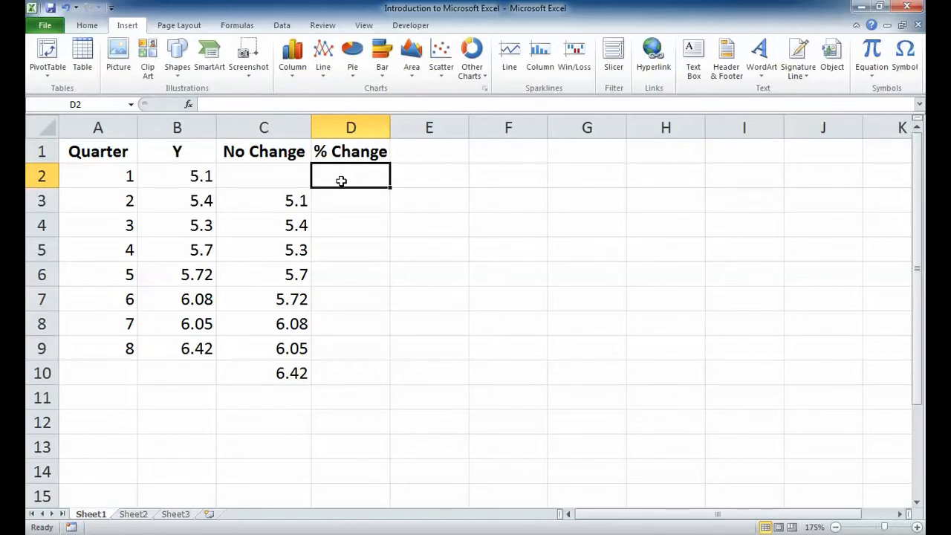
Insert a blank row above row 2, directly below the column headers.
left_click(42, 174)
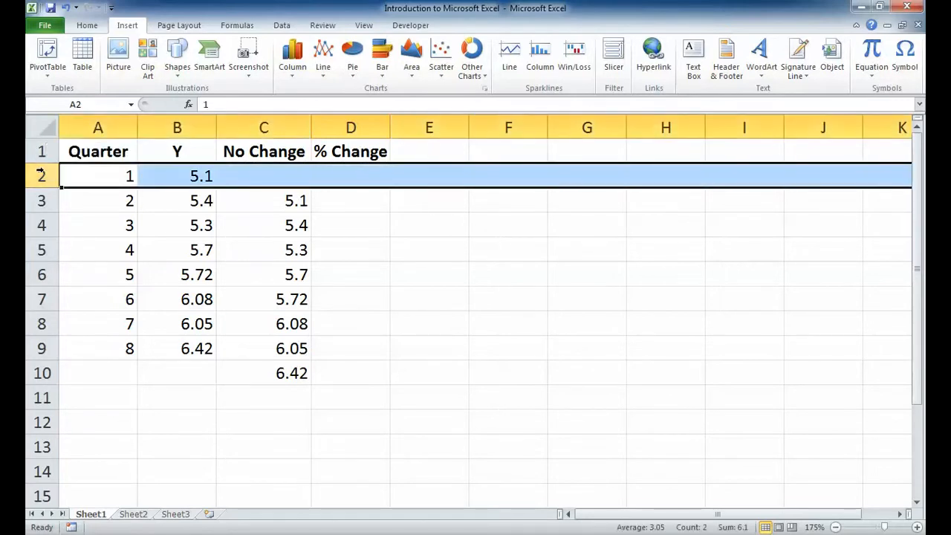
right_click(42, 174)
left_click(103, 262)
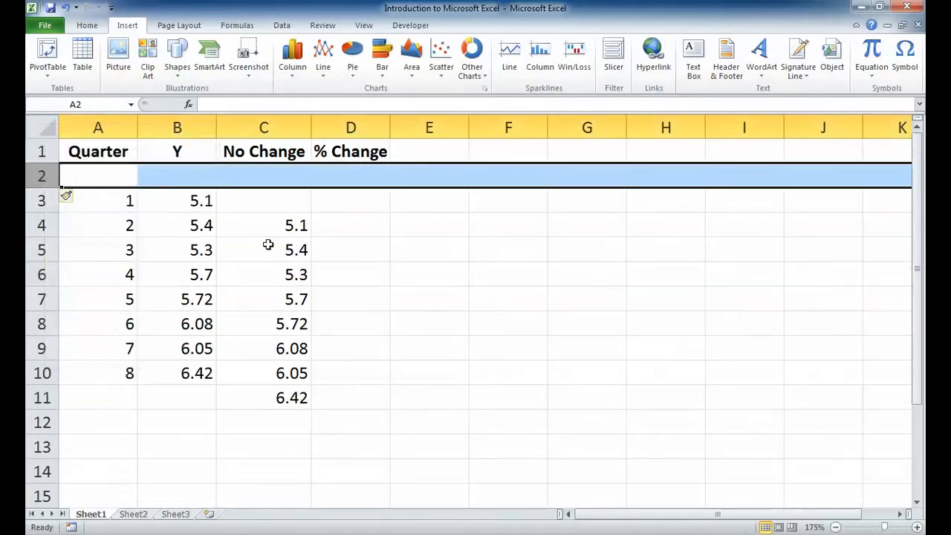
Enter the rate 0.03 in cell D2 under % Change and remove its bold formatting.
left_click(341, 230)
left_click(324, 181)
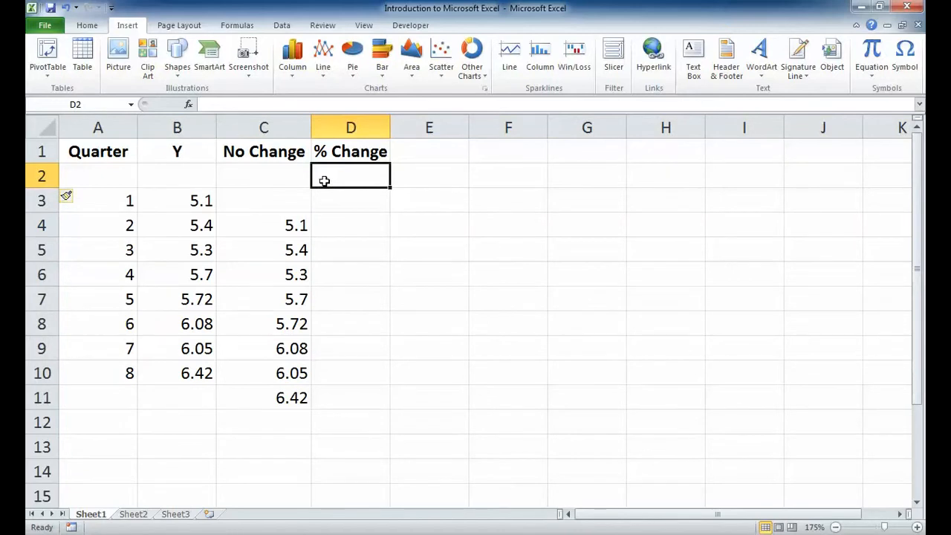
type("0.03")
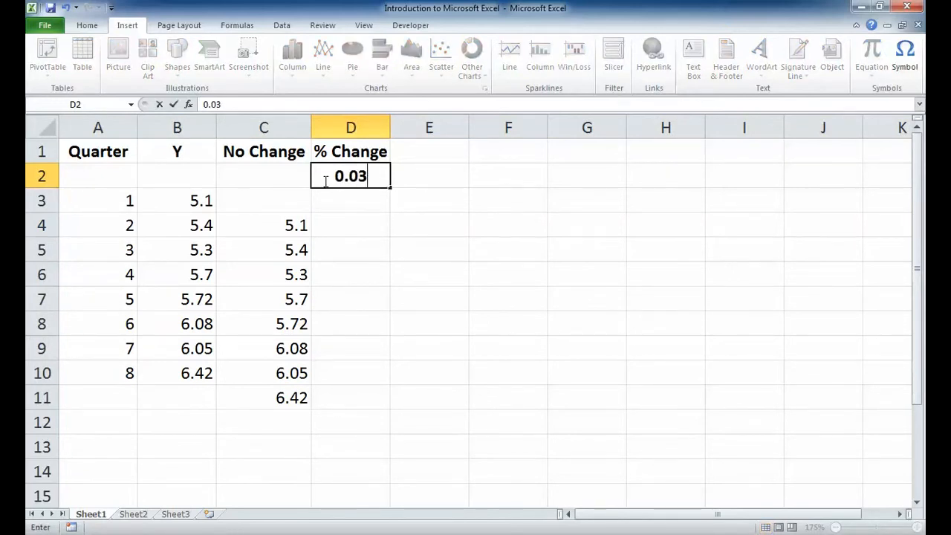
key("Return")
left_click(325, 181)
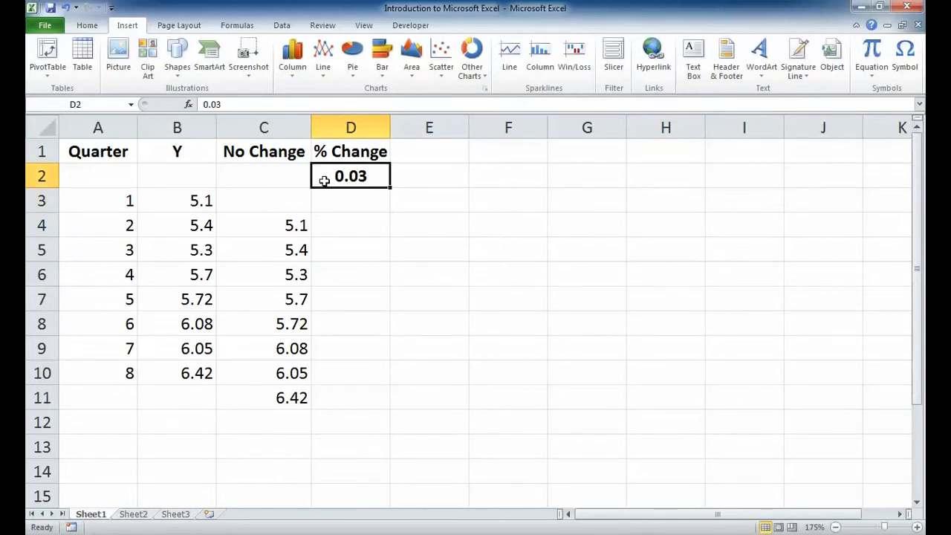
Enter the formula =(1+$D$2)*B3 in cell D4, using an absolute reference to the rate in D2.
left_click(359, 230)
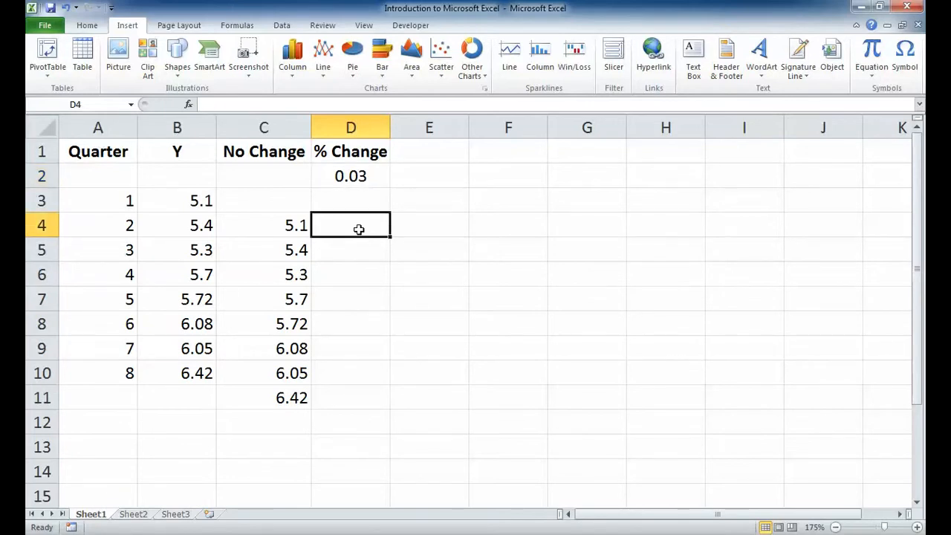
type("=")
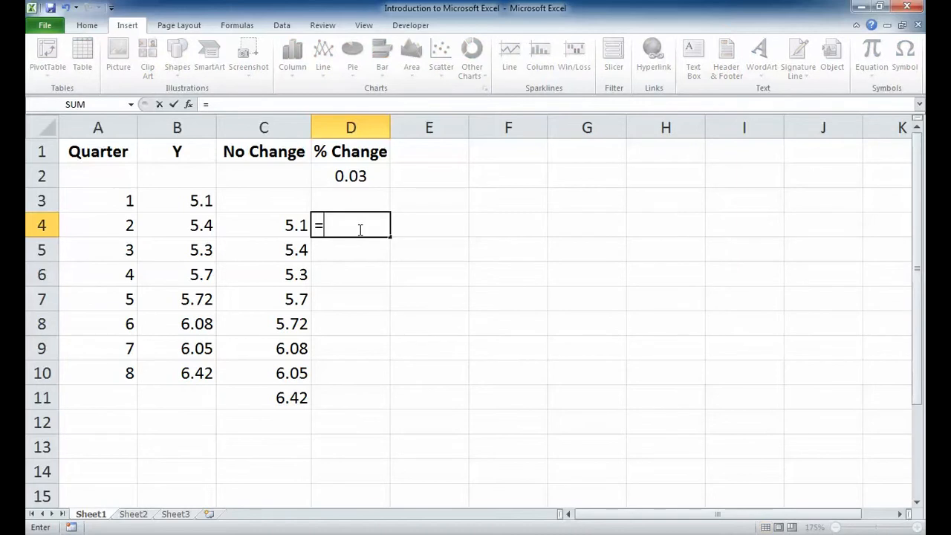
type("(1+")
left_click(353, 180)
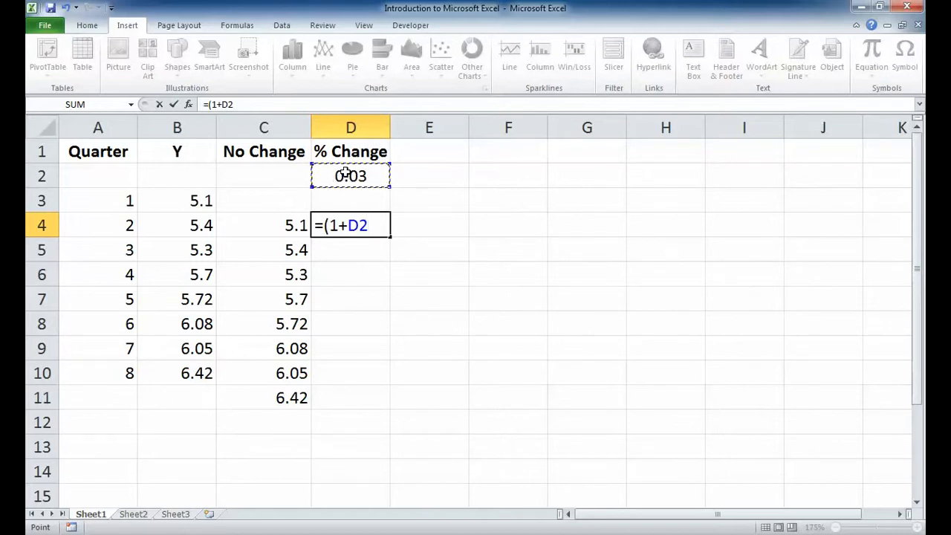
key("F4")
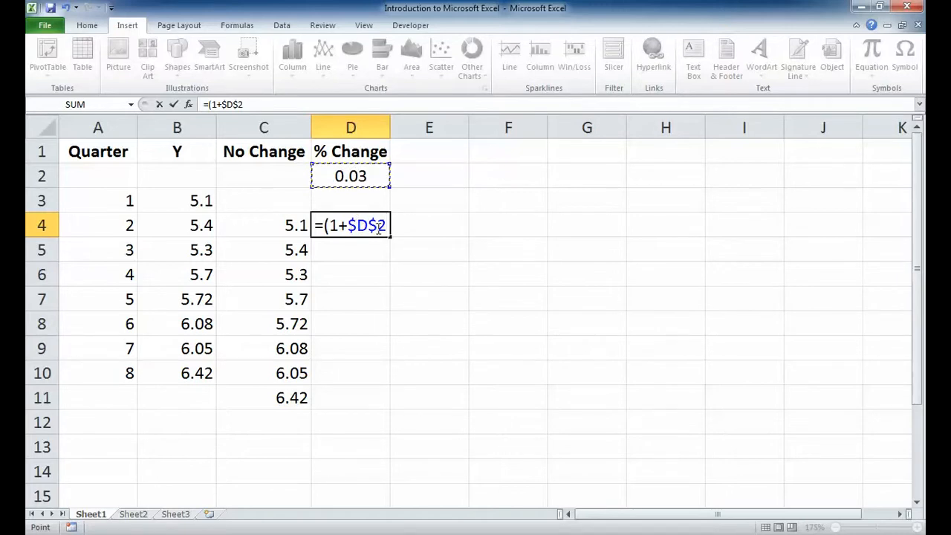
type(")*")
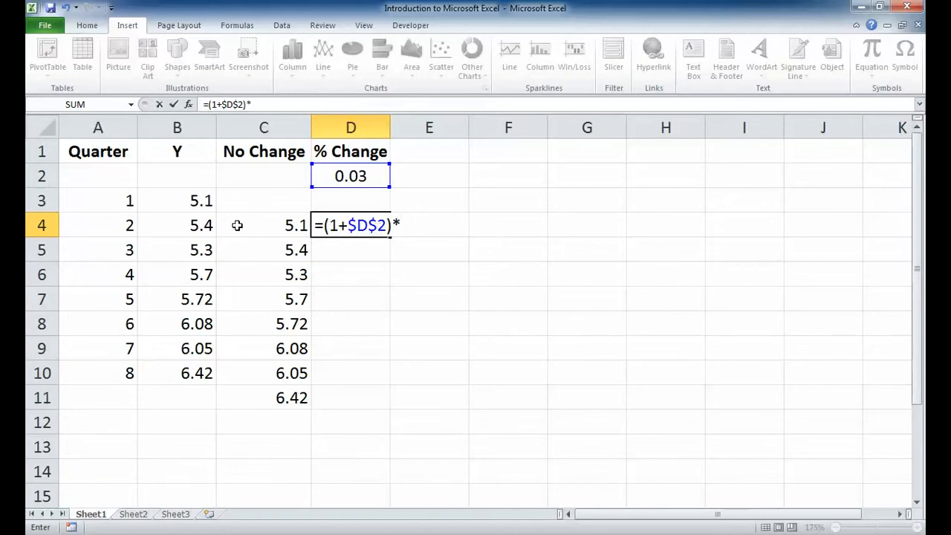
left_click(191, 198)
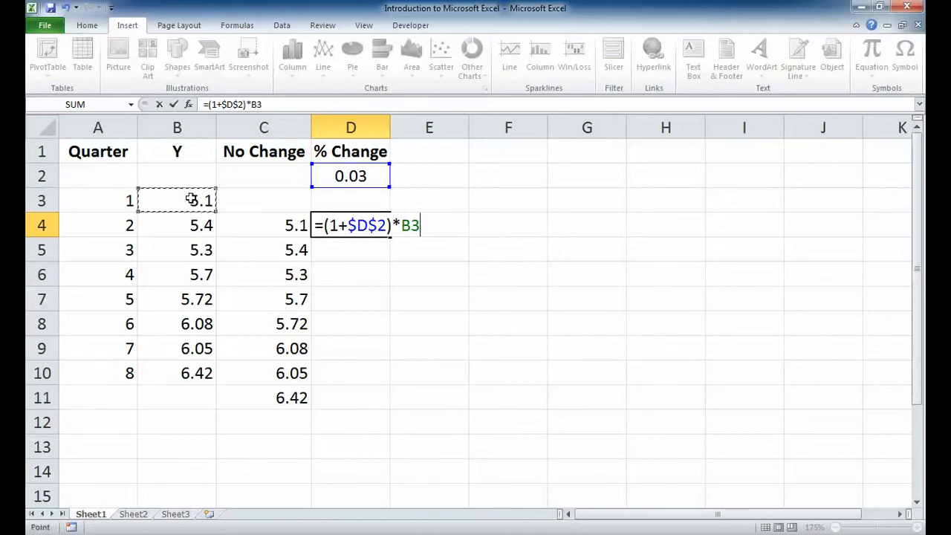
key("Return")
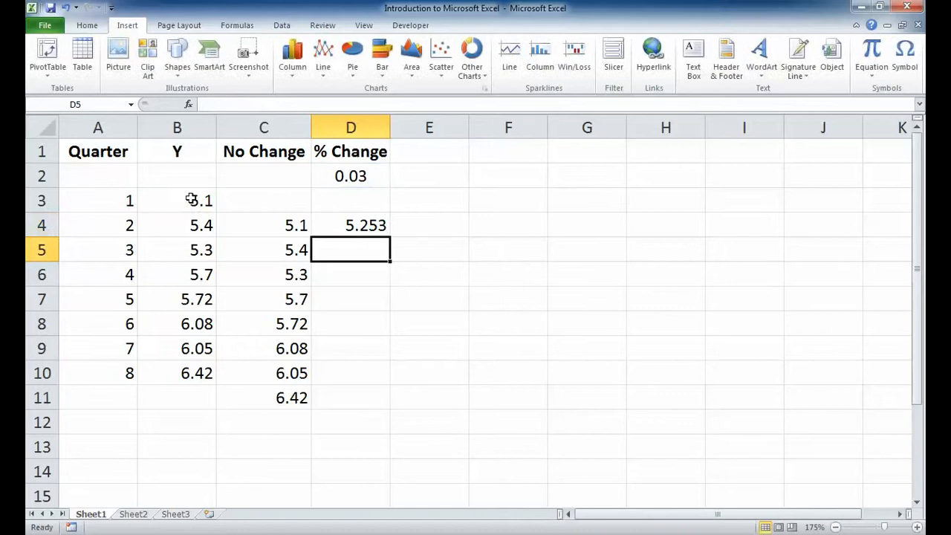
Fill the % Change formula from D4 down to D11 and check the copied formula's references in D11.
left_click(361, 227)
left_click_drag(392, 235, 367, 408)
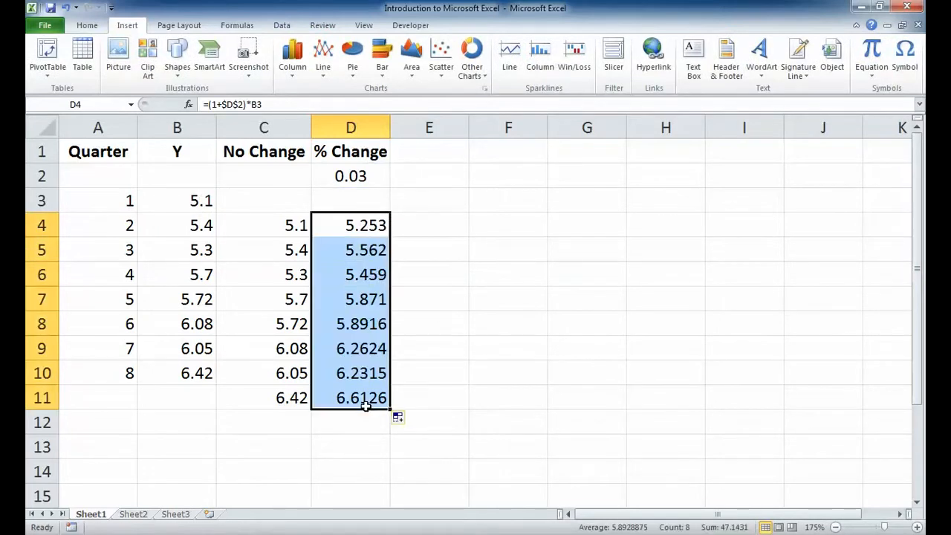
left_click(362, 432)
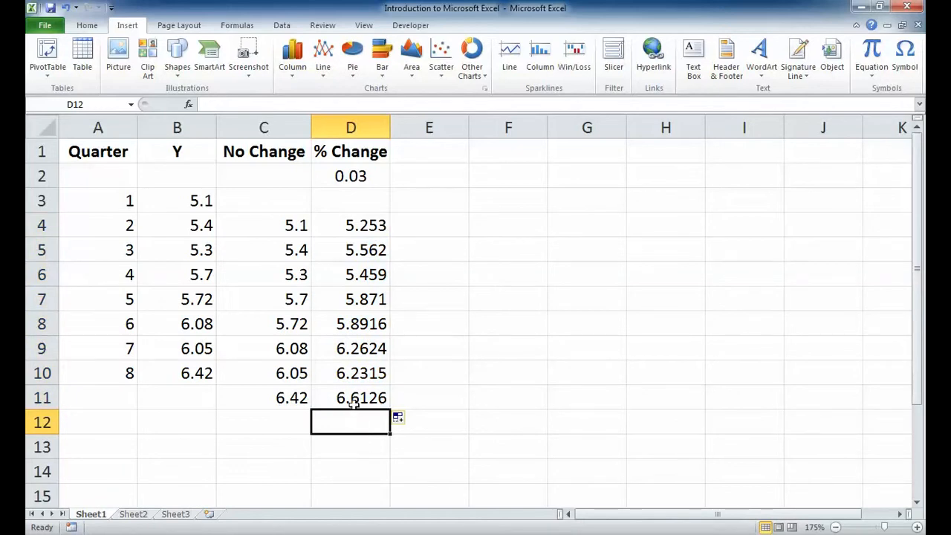
left_click(352, 402)
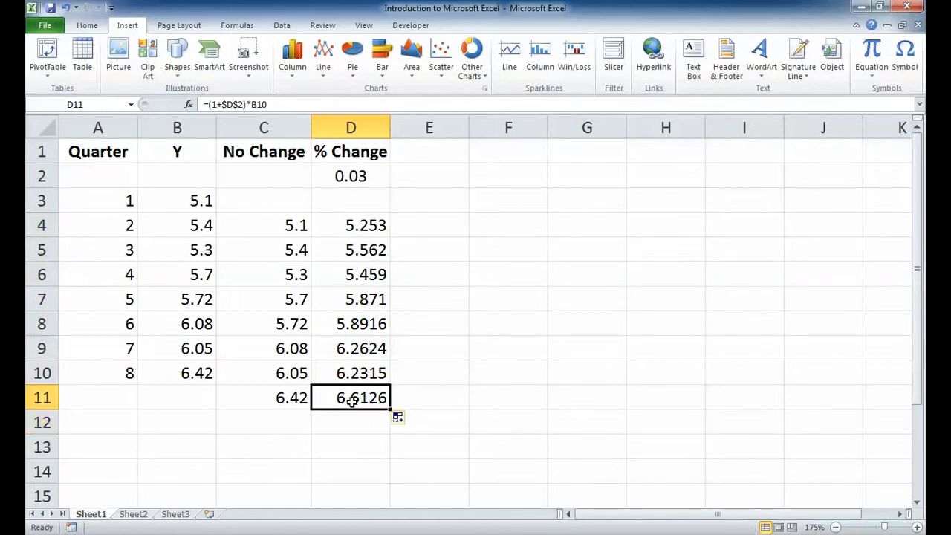
left_click(236, 105)
key("Return")
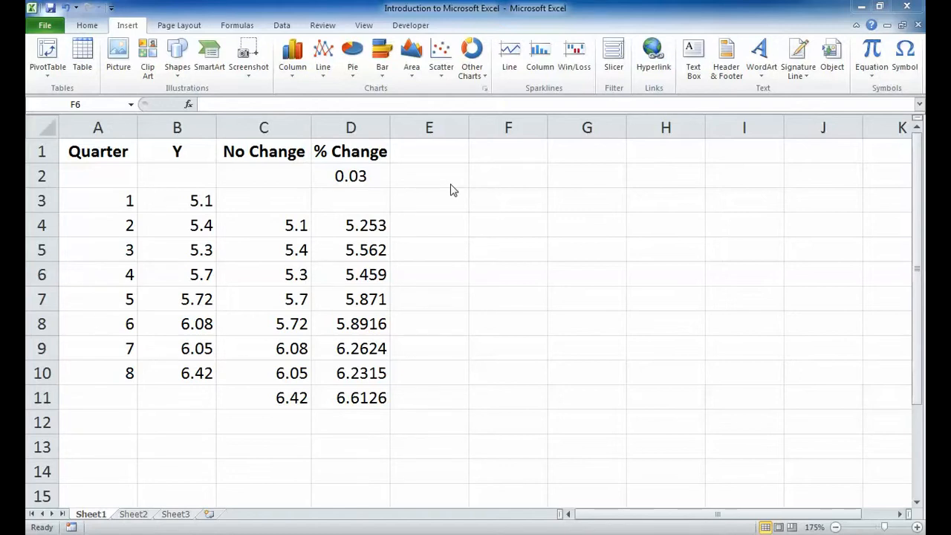
Enter the column header Residuals in cell E1.
left_click(380, 222)
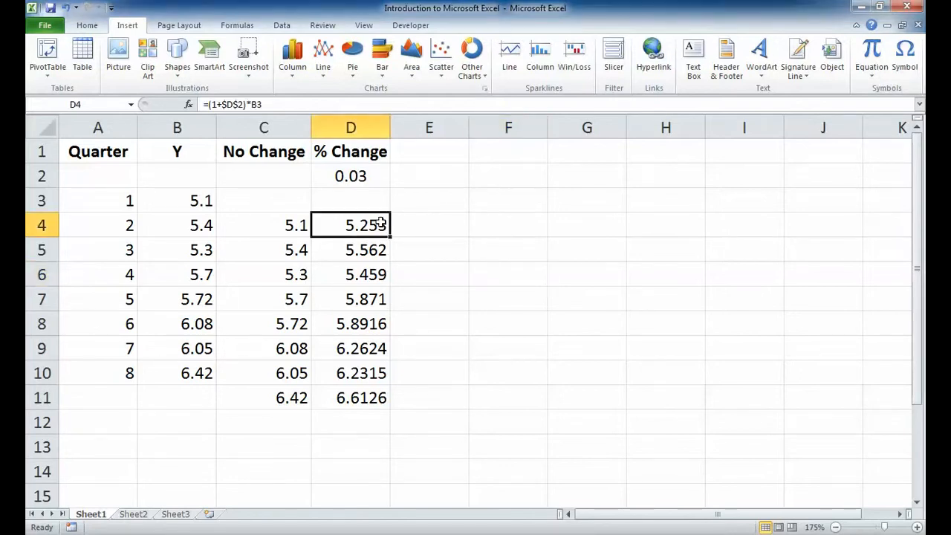
left_click(196, 225)
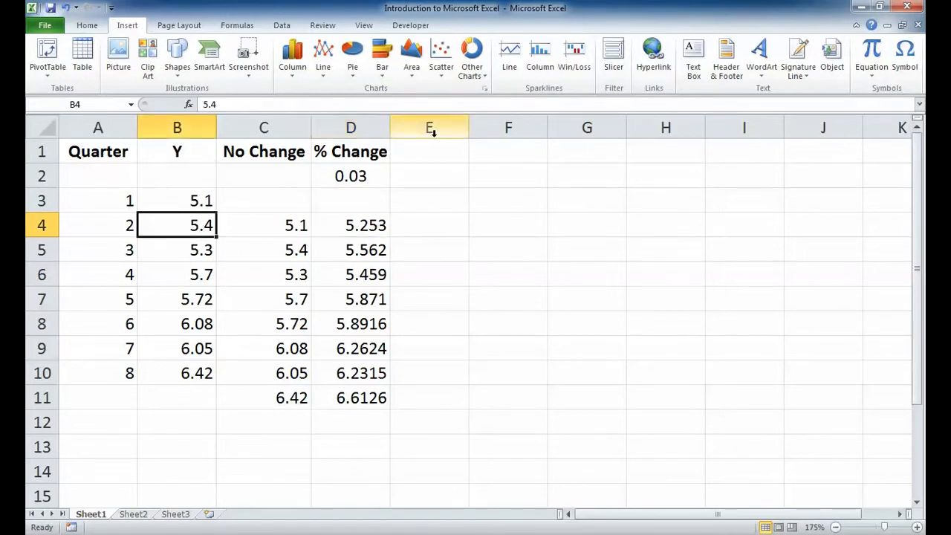
left_click(430, 157)
type("Residuals")
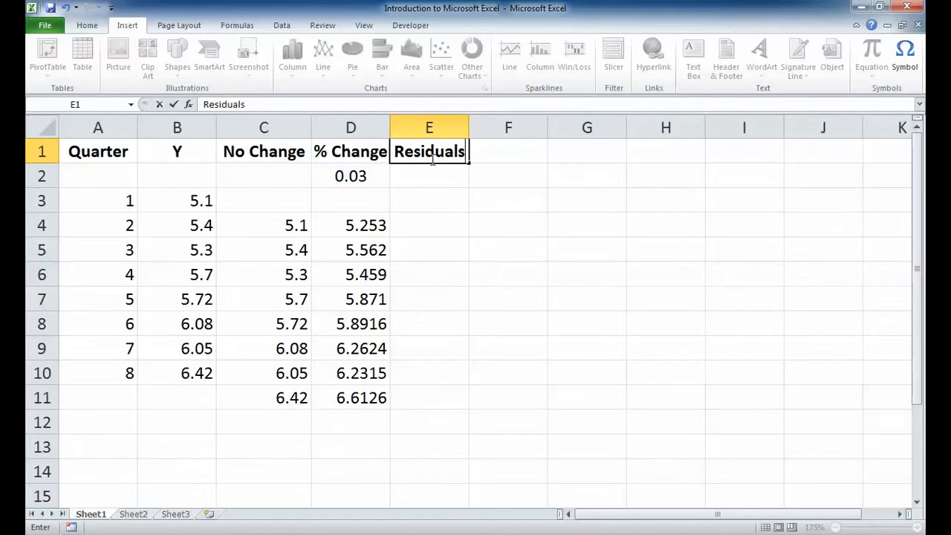
key("Return")
Enter the formula =B4-D4 in cell E4 to subtract the % Change forecast from the Y value.
scroll(433, 198, "down", 4)
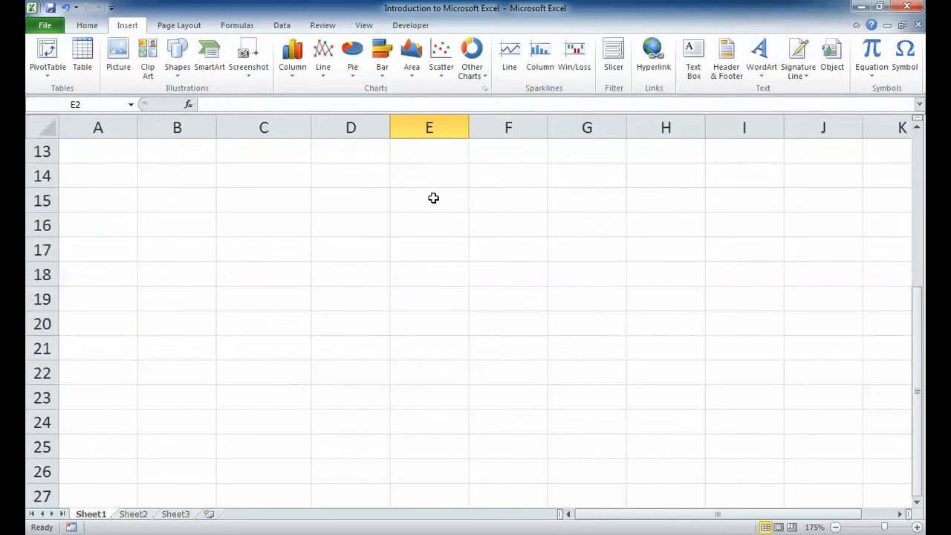
scroll(420, 201, "up", 4)
left_click(415, 224)
type("=")
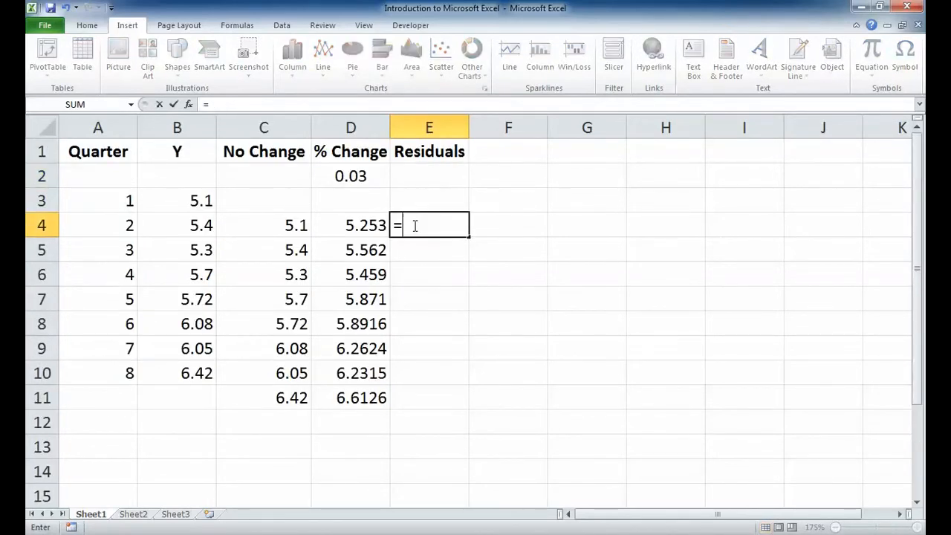
left_click(202, 227)
type("-")
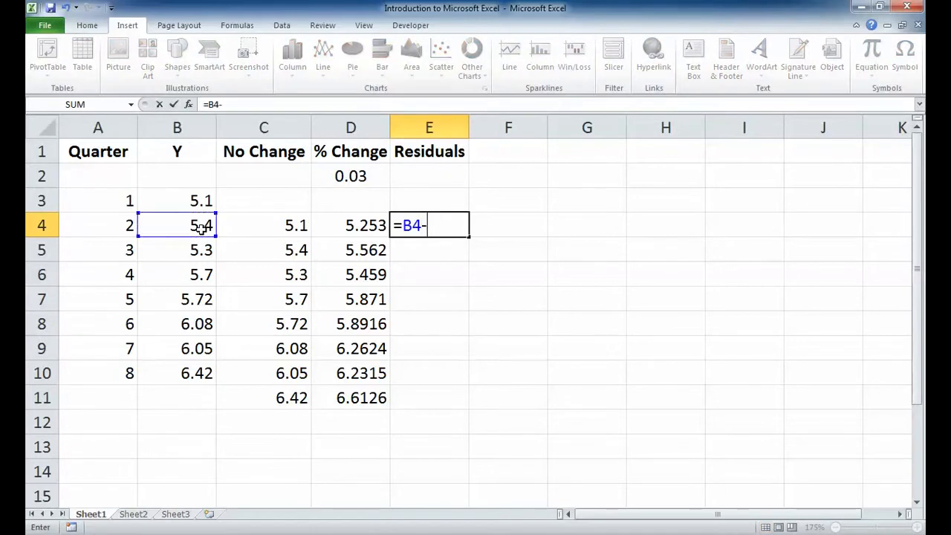
left_click(350, 227)
key("Return")
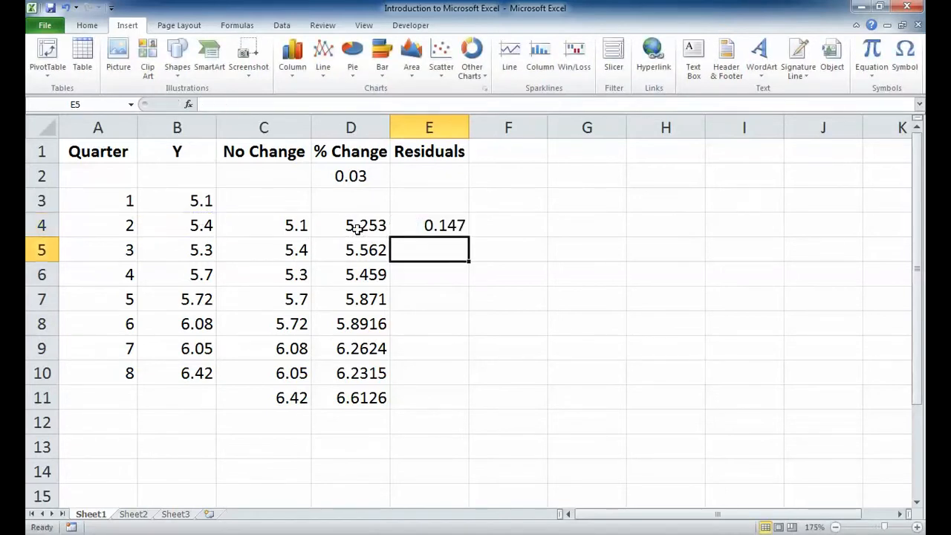
Fill the residual formula from E4 down to E10.
left_click(444, 225)
left_click_drag(468, 236, 450, 372)
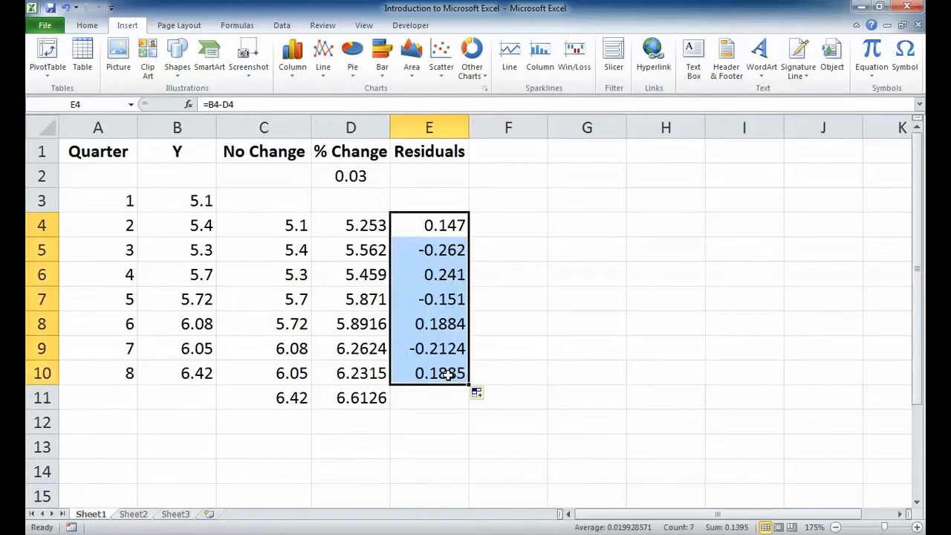
left_click(450, 417)
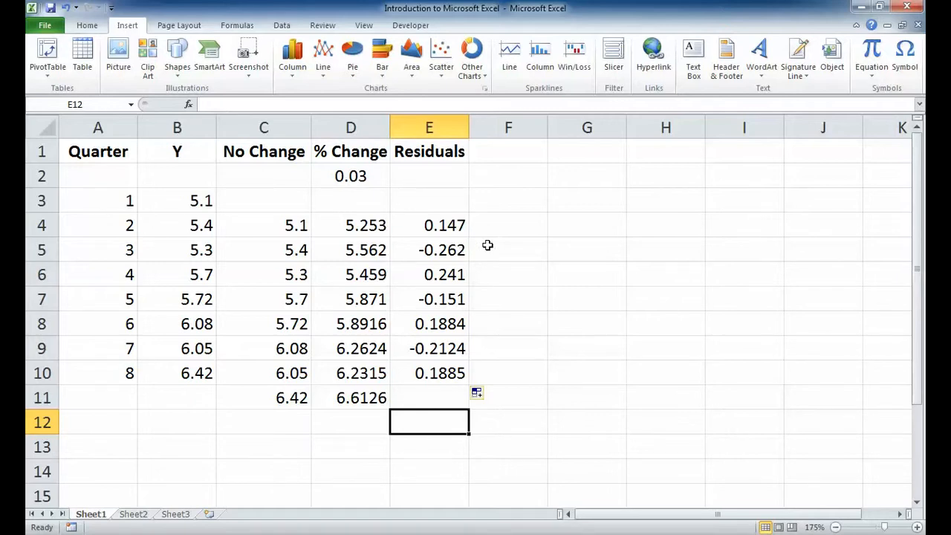
Enter the column header |Residuals| in cell F1.
left_click(500, 150)
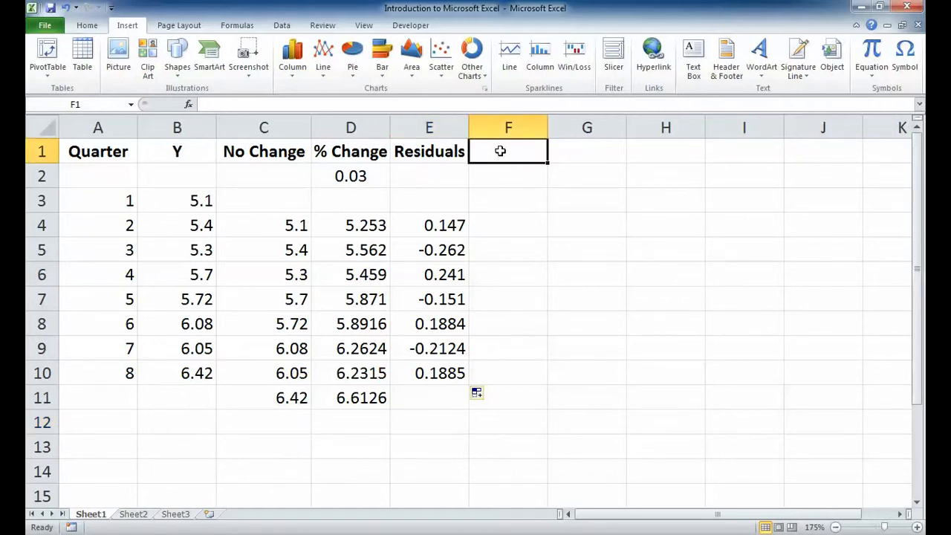
double_click(500, 150)
type("|Resid")
key("BackSpace")
key("BackSpace")
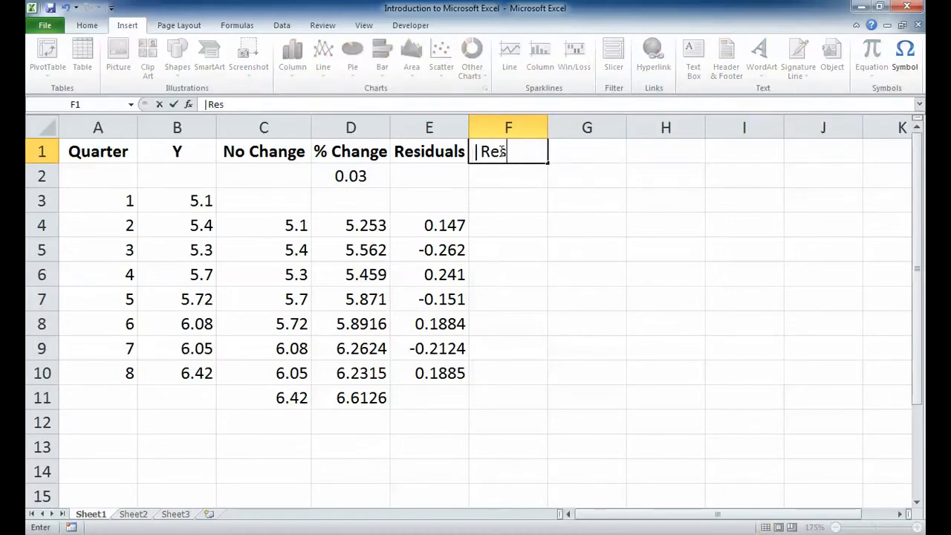
type("iduals|")
key("Return")
Enter the absolute value formula =ABS(E4) in cell F4 and fill it down to F10.
left_click(494, 227)
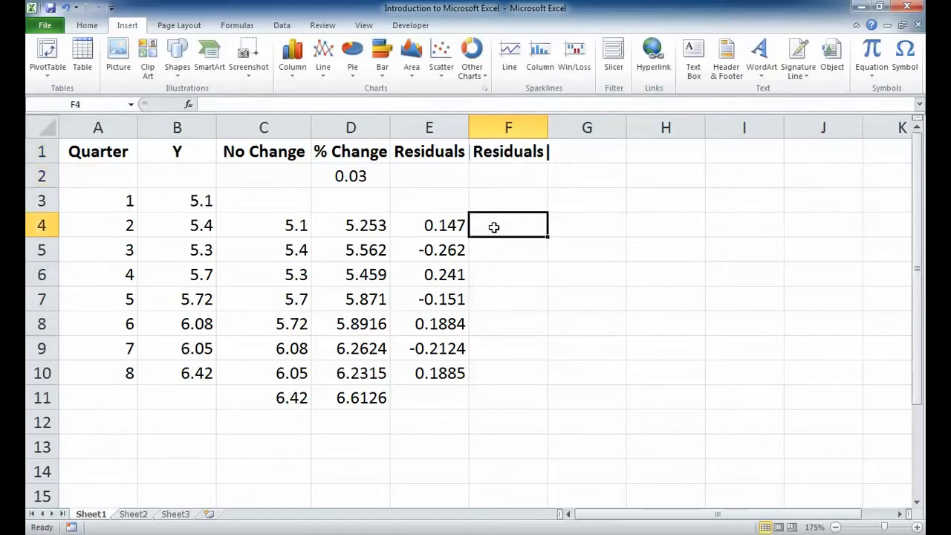
type("=")
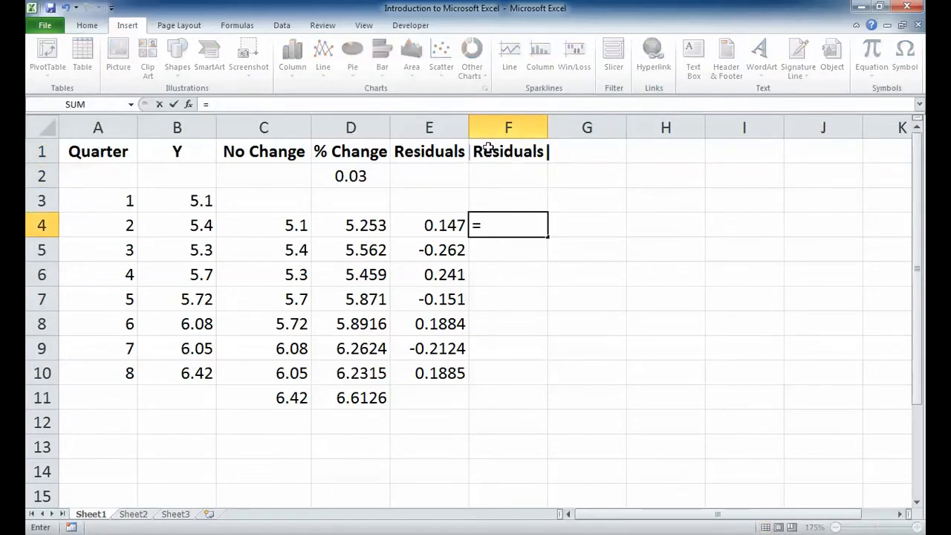
type("ab")
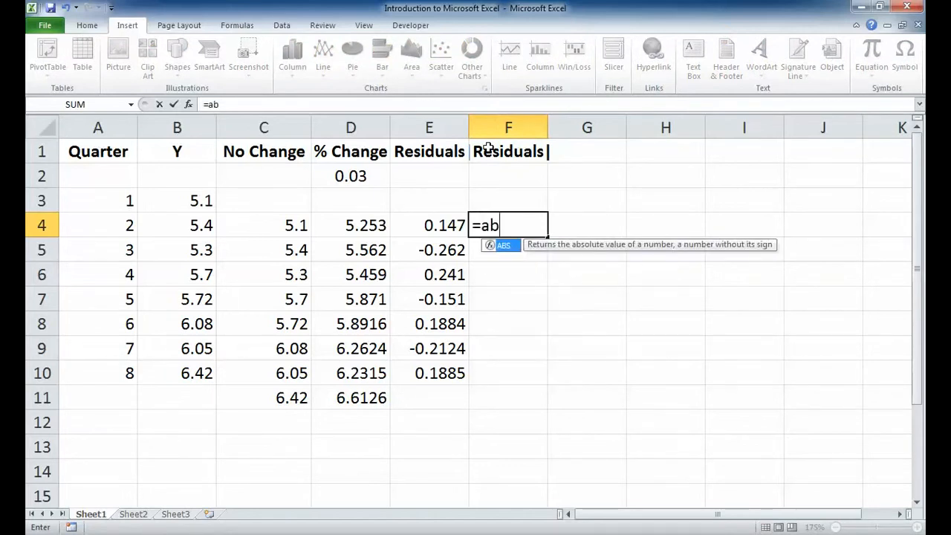
type("s(")
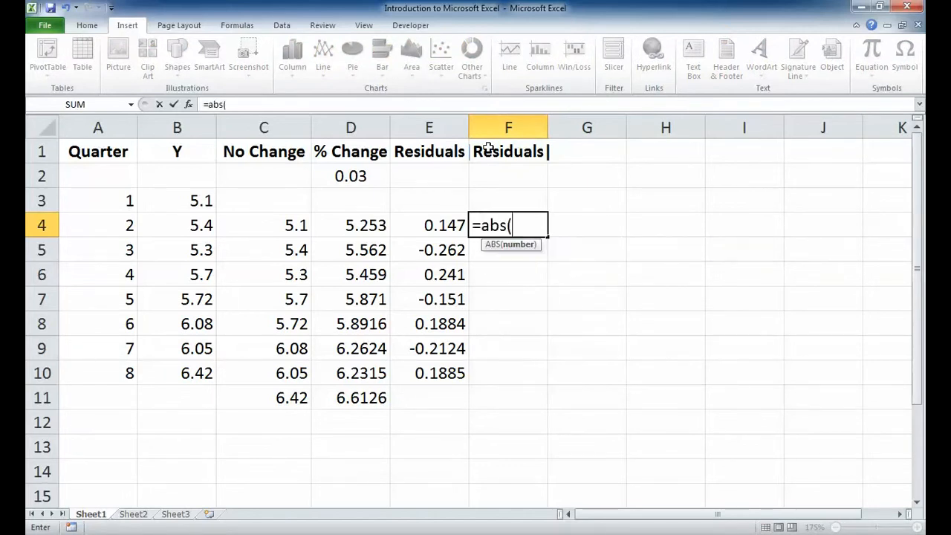
left_click(434, 227)
type(")")
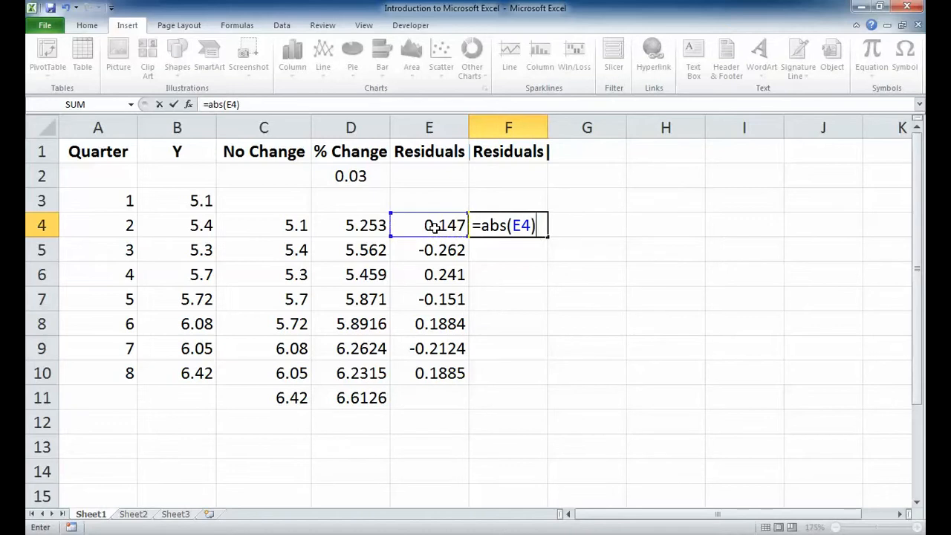
key("Return")
left_click(514, 229)
left_click_drag(547, 236, 521, 380)
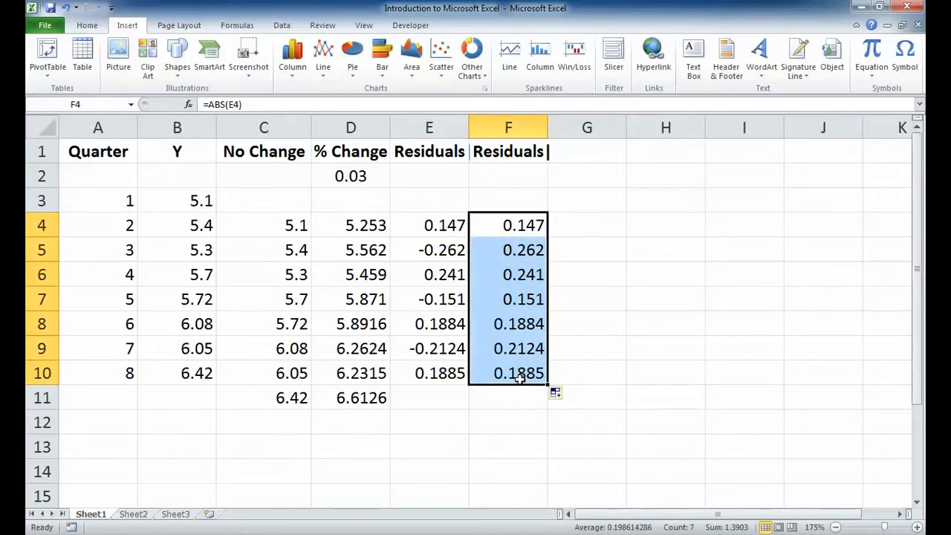
Browse the Statistical and Math & Trig categories of the Insert Function dialog from cell G4, then close it without inserting a function.
left_click(594, 225)
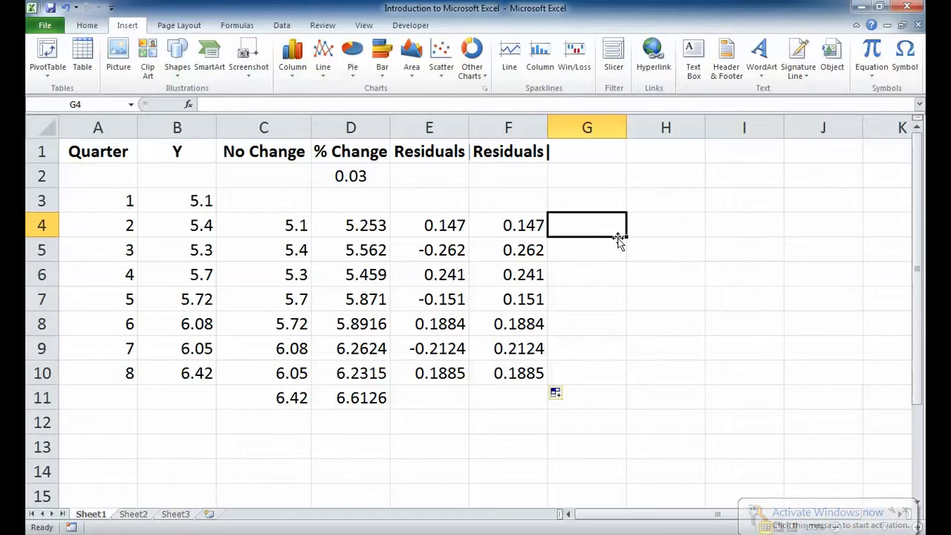
left_click(191, 109)
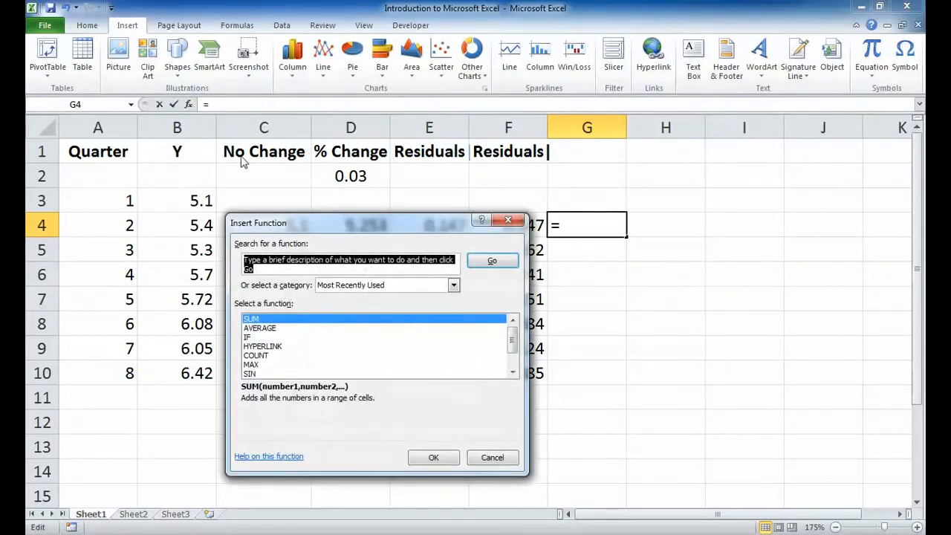
scroll(312, 354, "down", 1)
scroll(312, 353, "up", 1)
left_click(357, 285)
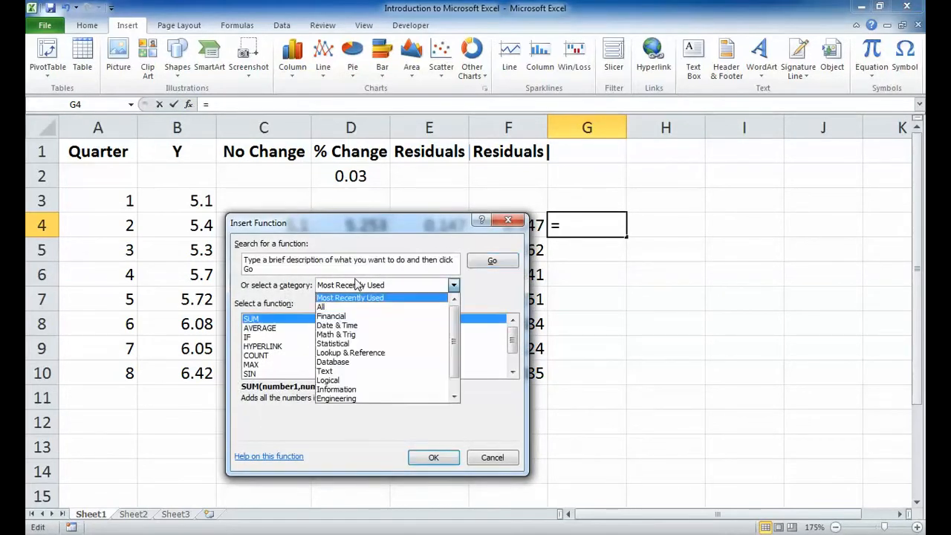
left_click(347, 344)
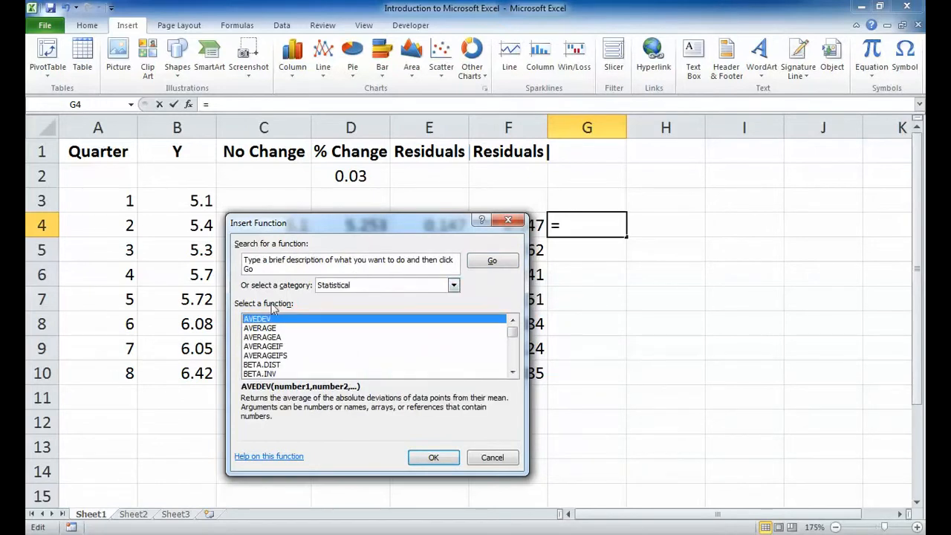
left_click(381, 288)
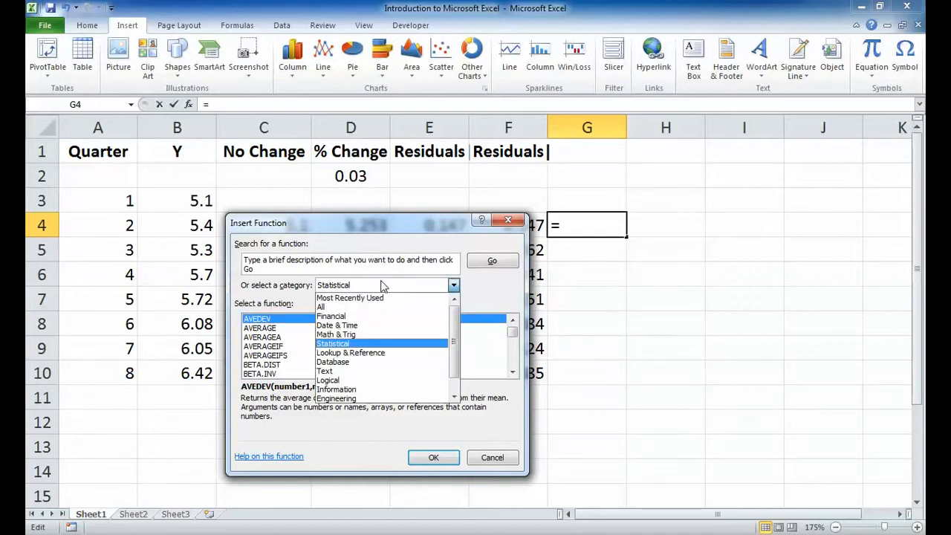
left_click(374, 336)
scroll(375, 337, "down", 19)
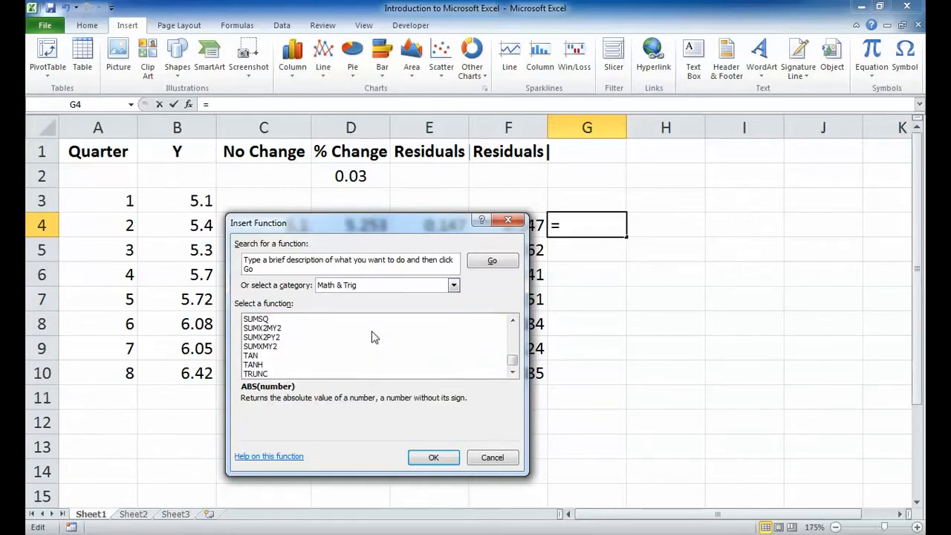
scroll(374, 337, "up", 11)
scroll(376, 327, "down", 5)
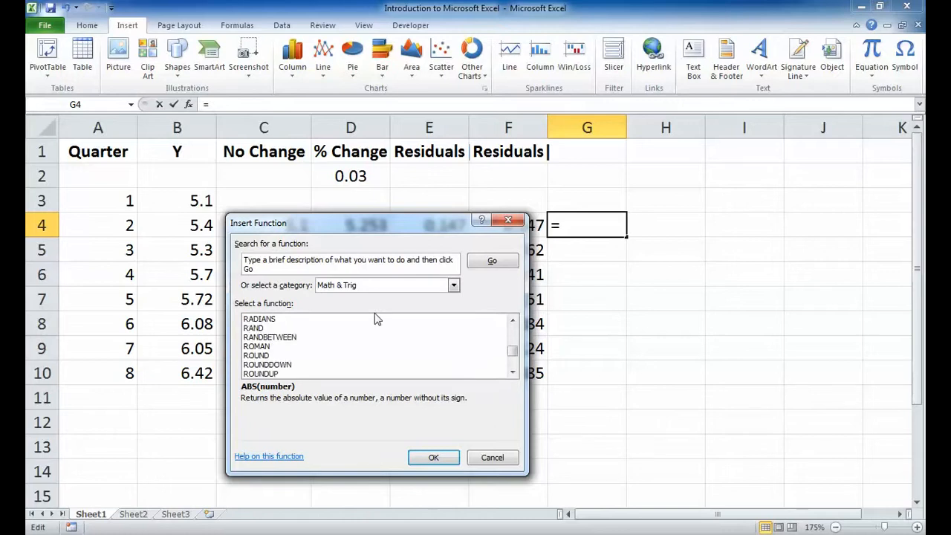
left_click(493, 458)
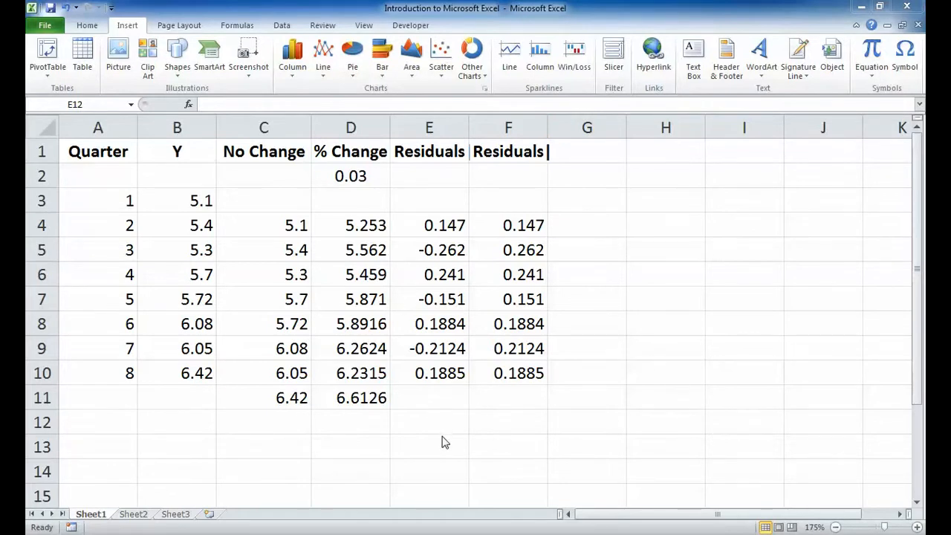
Label cell E12 as sum |et| and total the absolute residuals with =SUM(F4:F10) in F12.
left_click(441, 429)
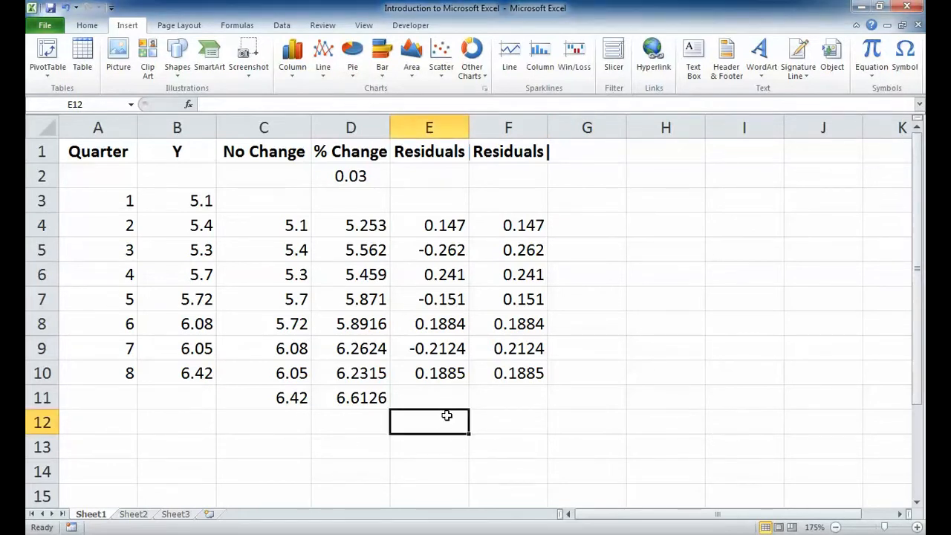
type("sum ")
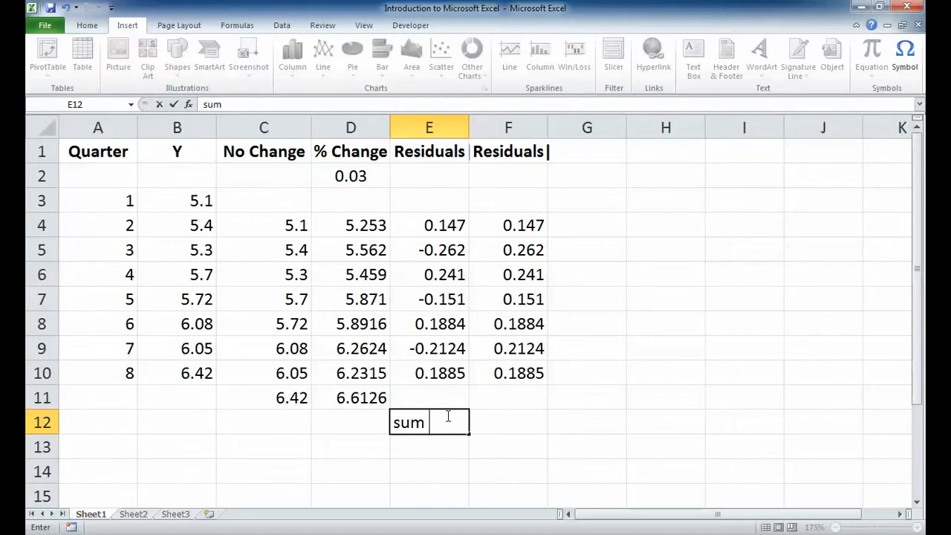
type("|et|")
key("Tab")
type("=sum(")
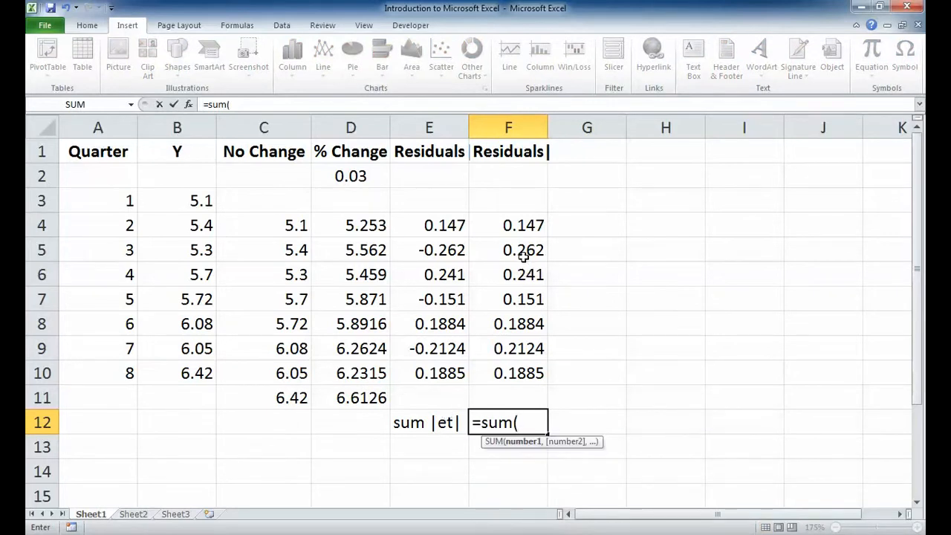
left_click_drag(520, 226, 519, 369)
type(")")
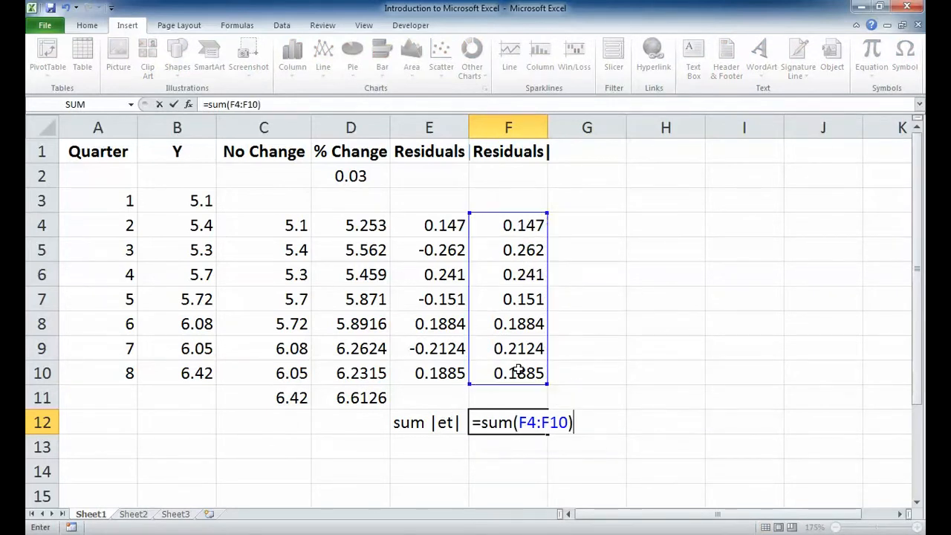
key("Return")
Label cell E13 as MAD = and compute the mean absolute deviation in F13 with =F12/COUNT(F4:F10).
key("Left")
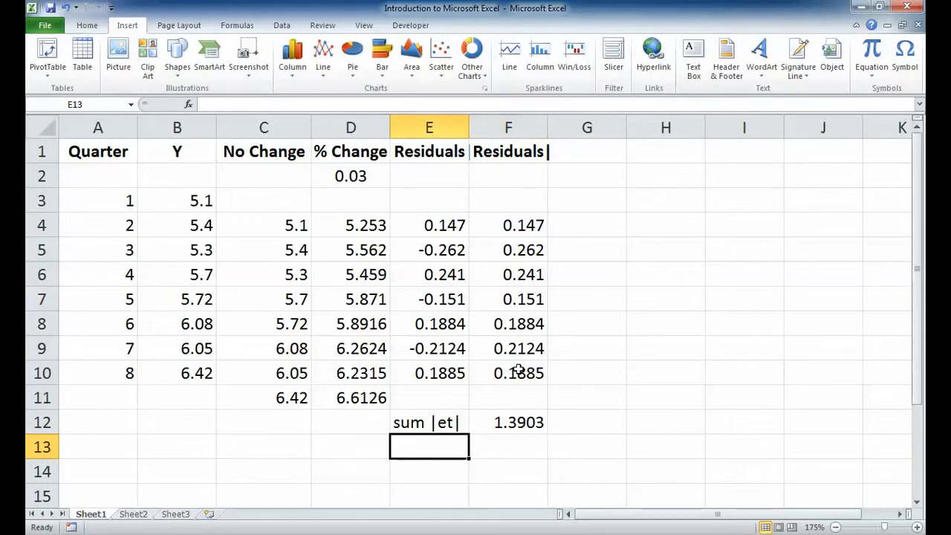
type("MAD =")
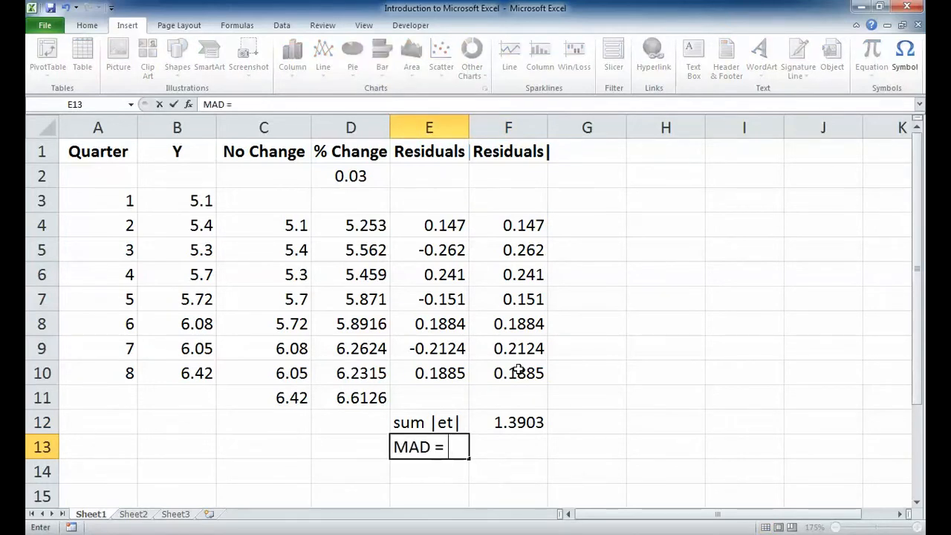
key("Tab")
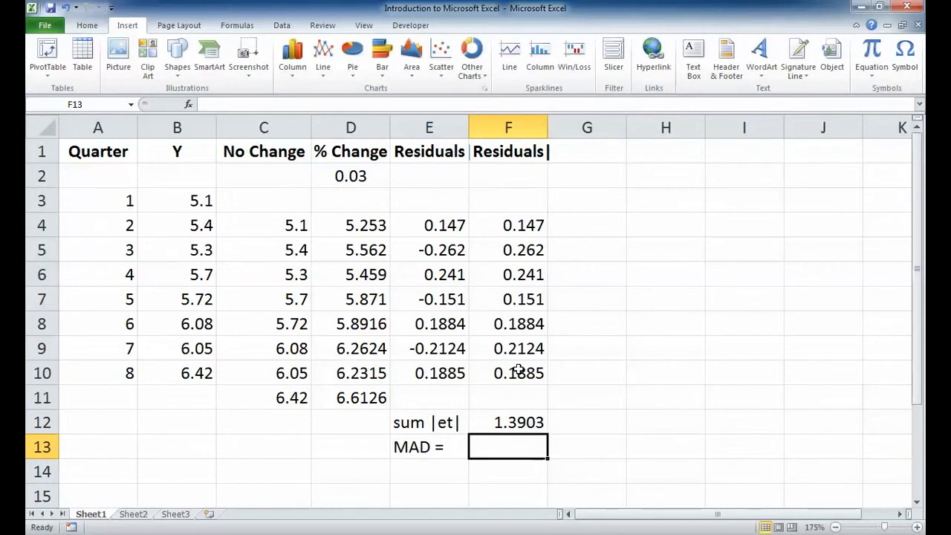
type("=")
left_click(520, 422)
type("/")
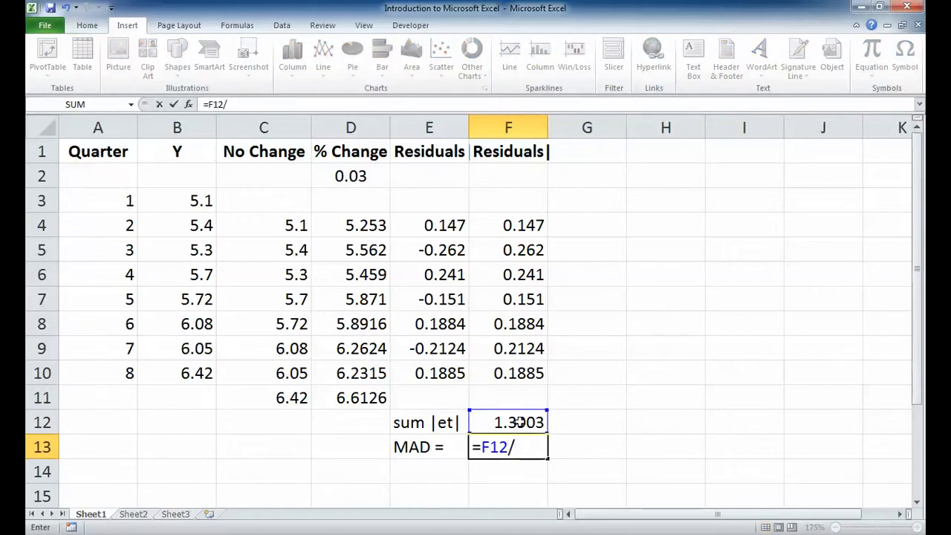
type("count(")
left_click(513, 371)
left_click_drag(512, 371, 512, 224)
type(")")
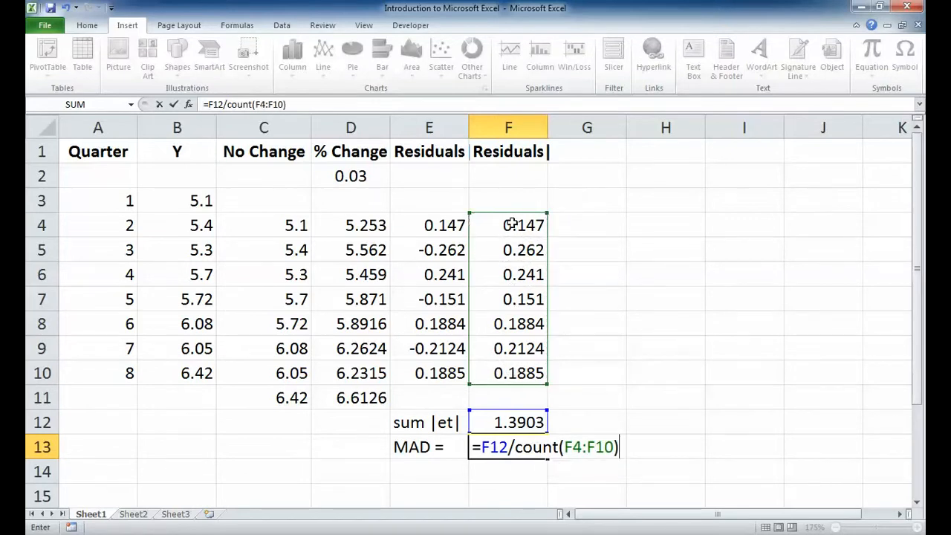
key("Return")
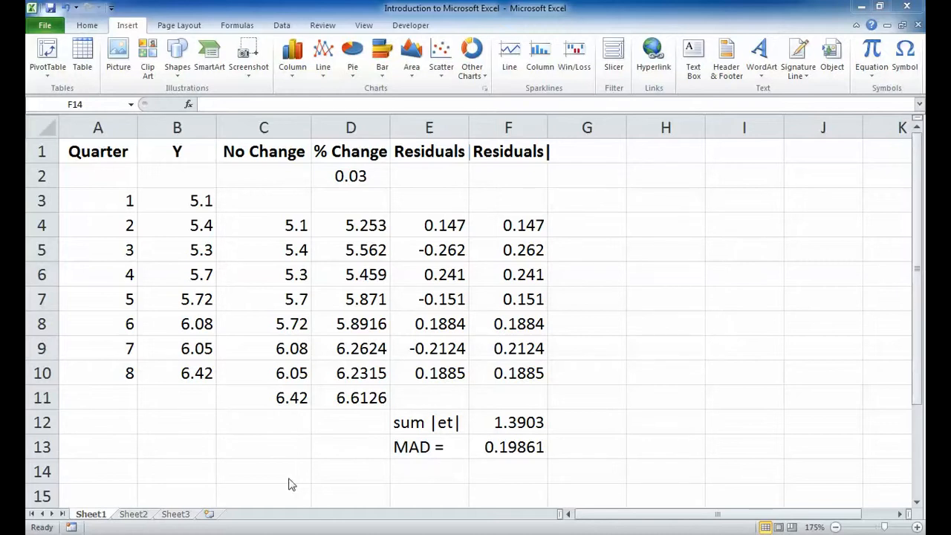
Label cell E14 as sumsq(et) = and widen column E enough to fit the label.
left_click(435, 474)
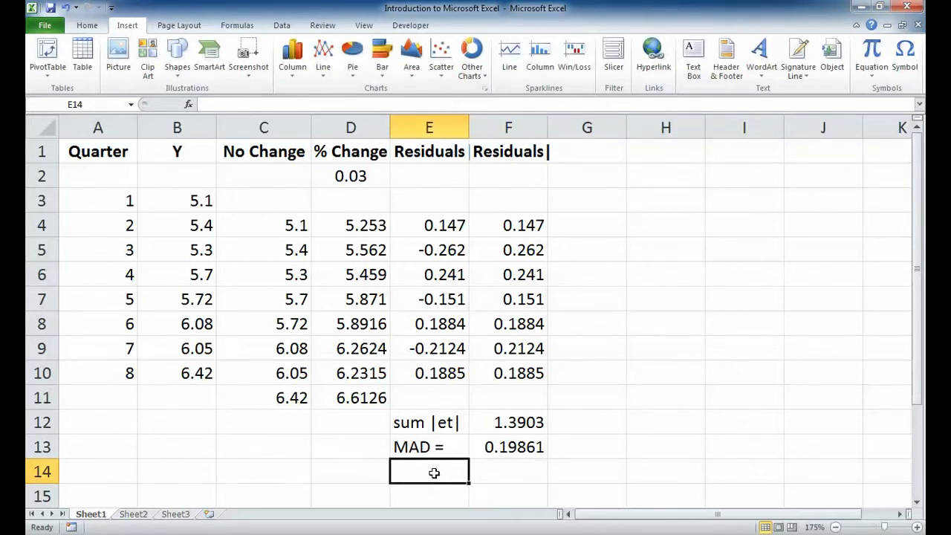
type("sum")
key("BackSpace")
key("BackSpace")
type("sq(et) =")
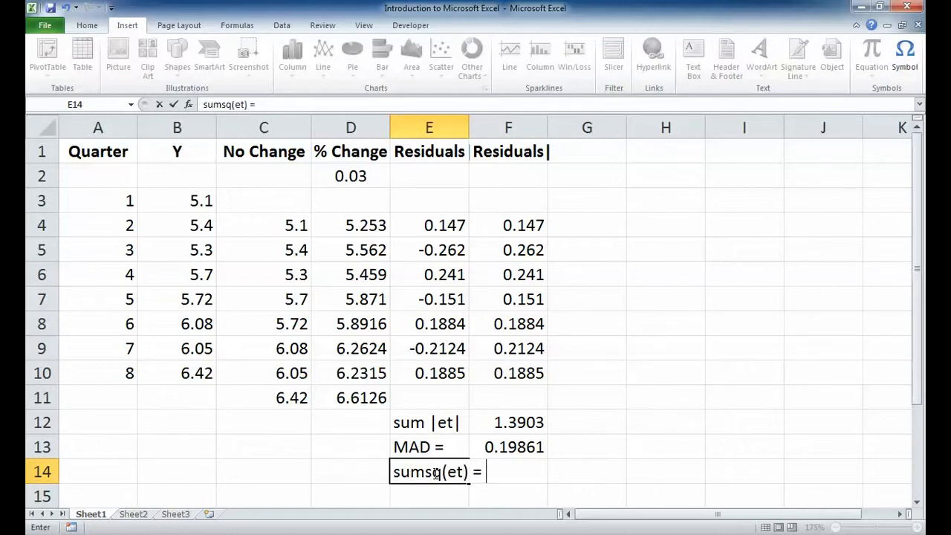
key("Tab")
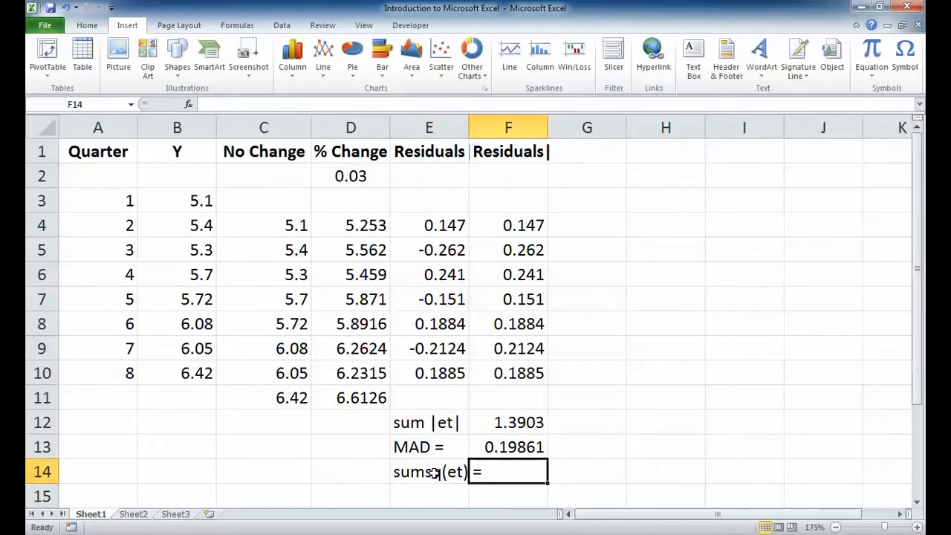
left_click_drag(468, 122, 506, 120)
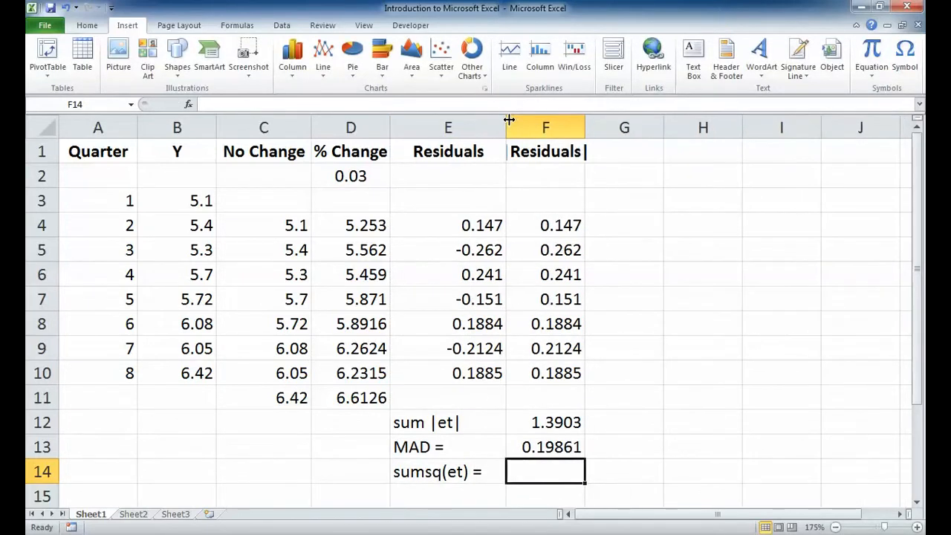
type("=")
key("Escape")
left_click(605, 469)
left_click(567, 471)
Insert the SUMSQ function from the Math & Trig category of the Insert Function dialog into cell F14.
left_click(188, 104)
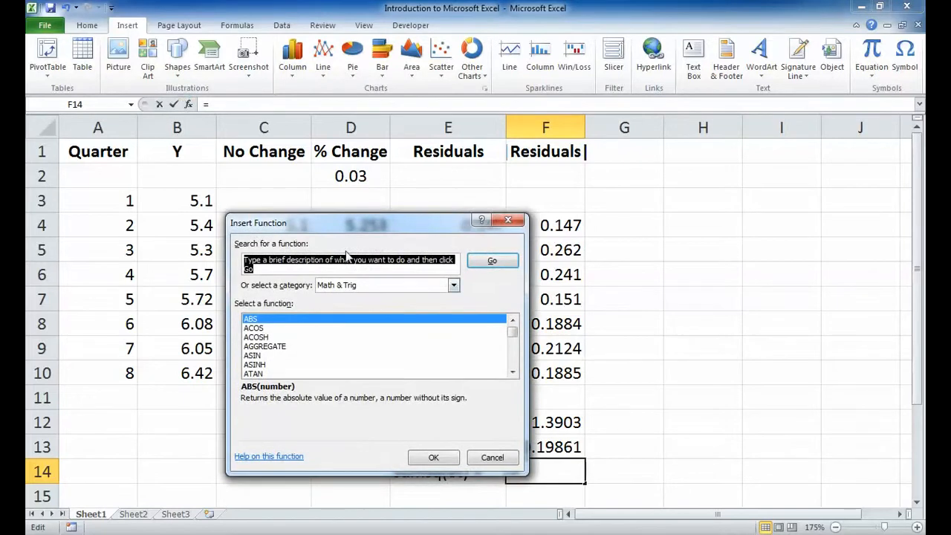
left_click(481, 364)
key("Down")
key("Down")
key("Down")
key("Down")
key("Down")
key("Down")
key("Down")
key("Down")
key("Down")
key("Down")
key("Down")
key("Down")
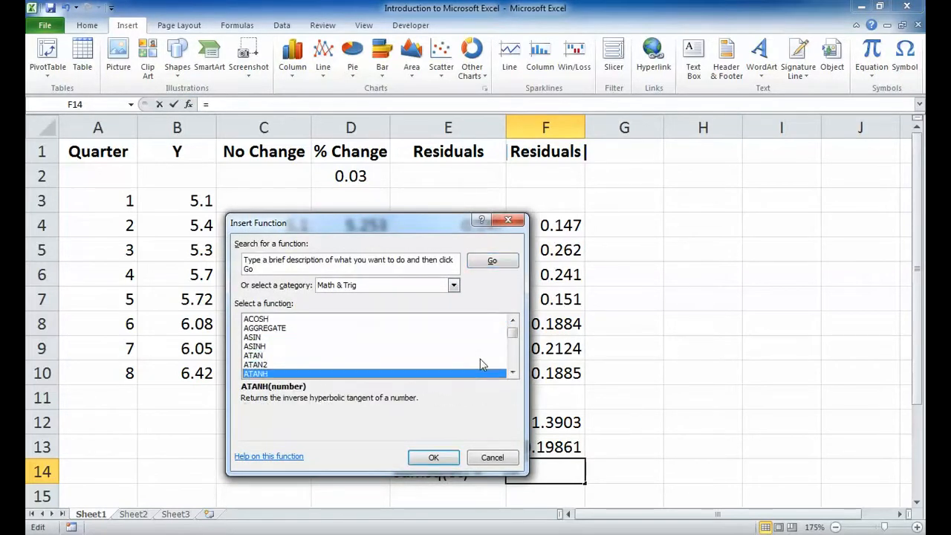
key("Down")
key("Down")
key("Down")
key("Down")
key("Down")
key("Down")
key("Down")
key("Down")
key("Down")
key("Down")
key("Down")
key("Down")
key("Down")
key("Down")
key("Down")
key("Down")
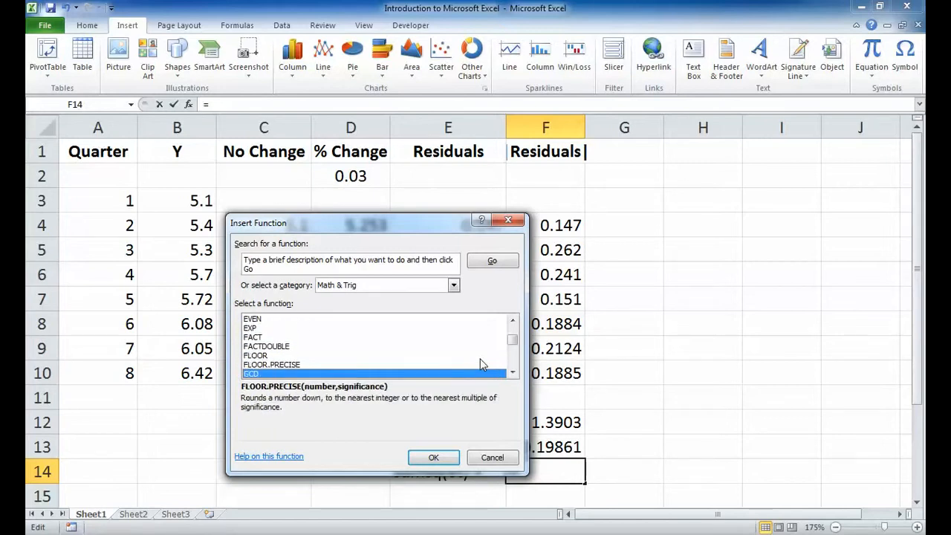
key("Down")
key("Down")
key("Down")
key("Down")
key("Down")
key("Down")
key("Down")
key("Down")
key("Down")
key("Down")
key("Down")
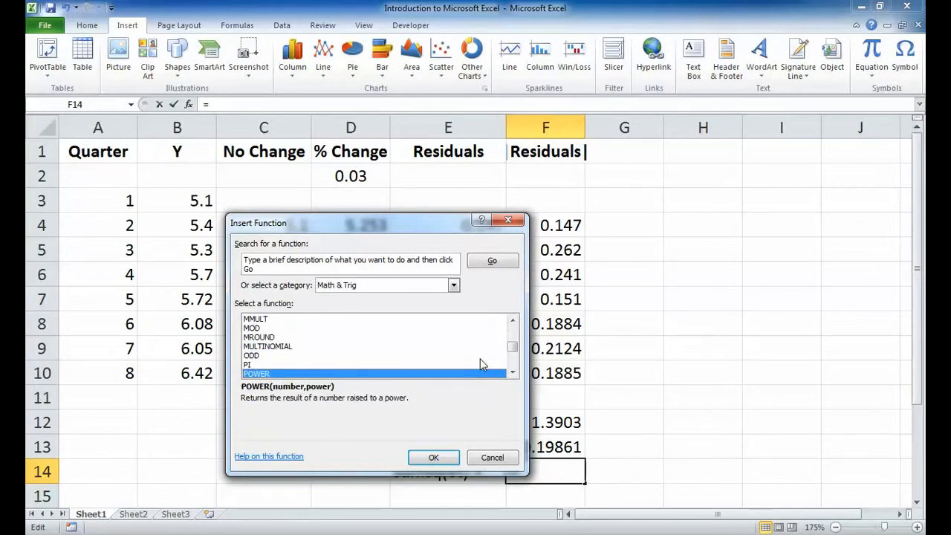
key("Down")
key("Down")
key("Down")
key("Down")
key("Down")
key("Down")
key("Down")
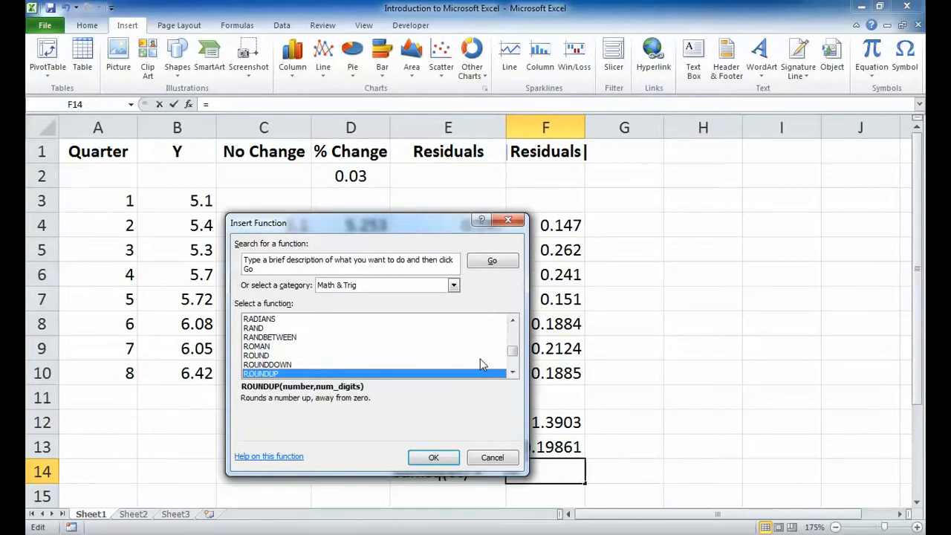
key("Down")
key("Down")
key("Down")
key("Down")
key("Down")
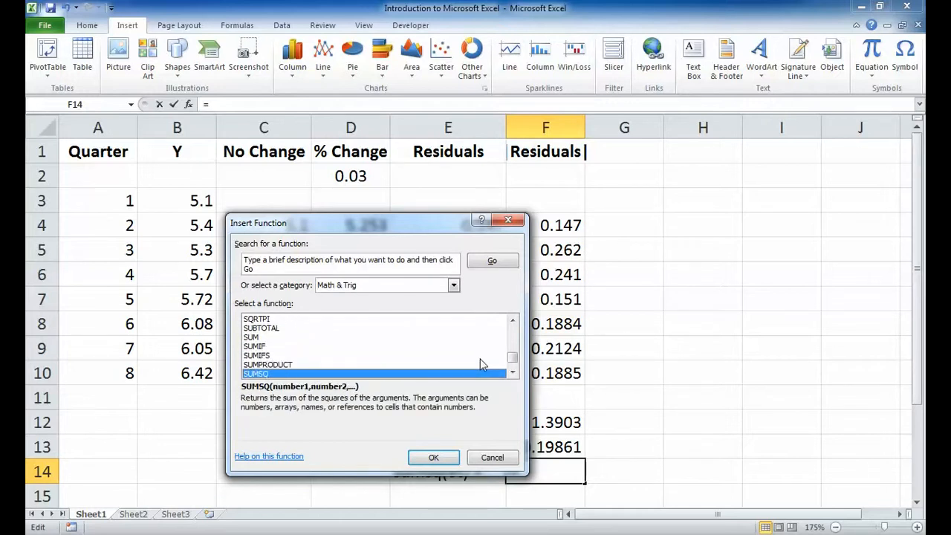
key("Down")
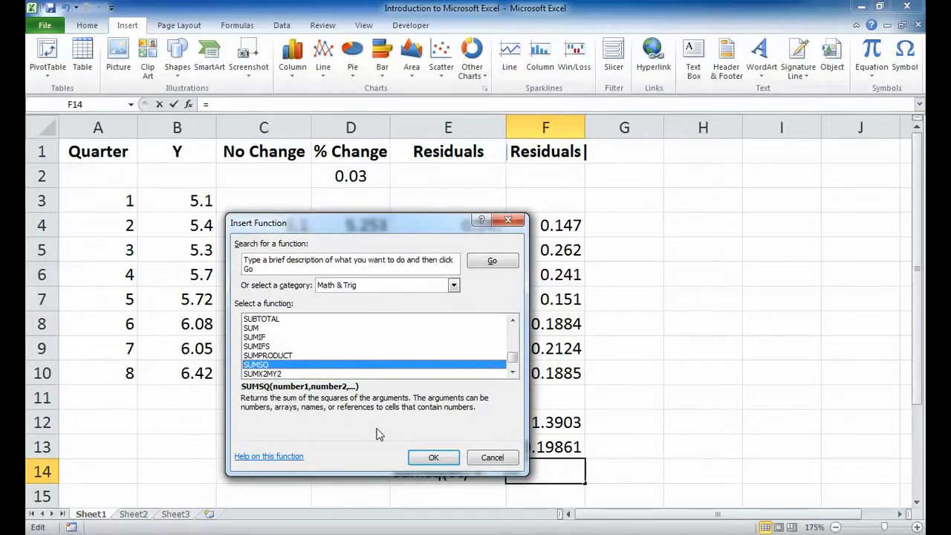
left_click(434, 457)
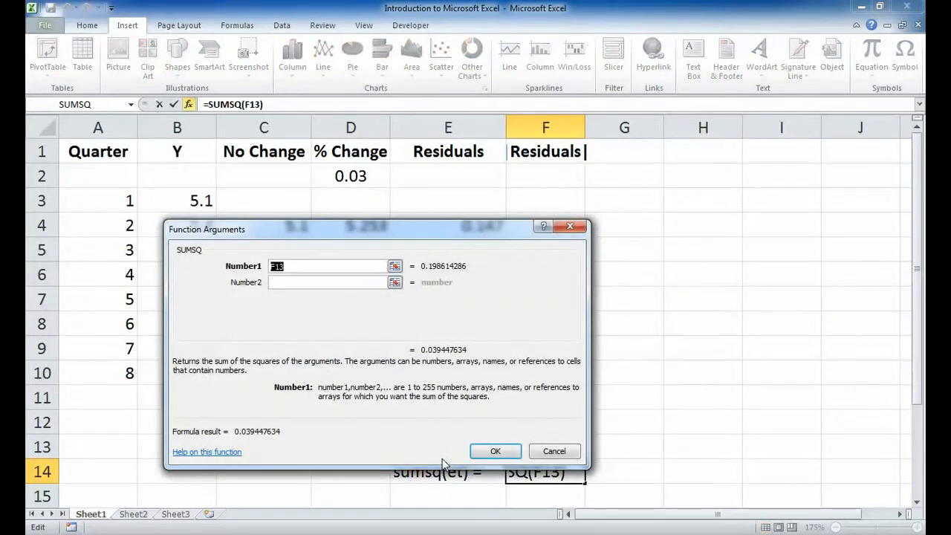
Set the SUMSQ function's first argument to the residuals in E4:E10 and complete the formula in F14.
left_click_drag(466, 229, 885, 50)
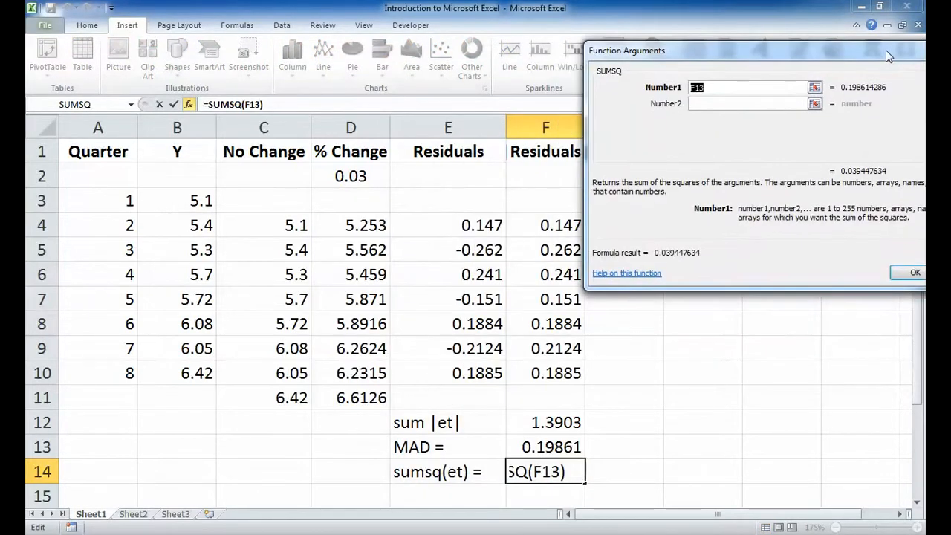
left_click(815, 87)
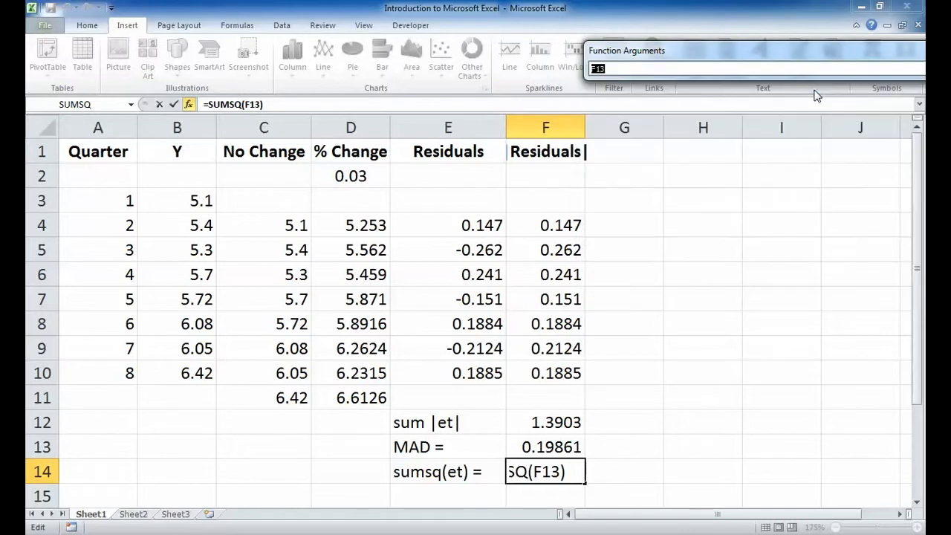
left_click_drag(471, 219, 461, 368)
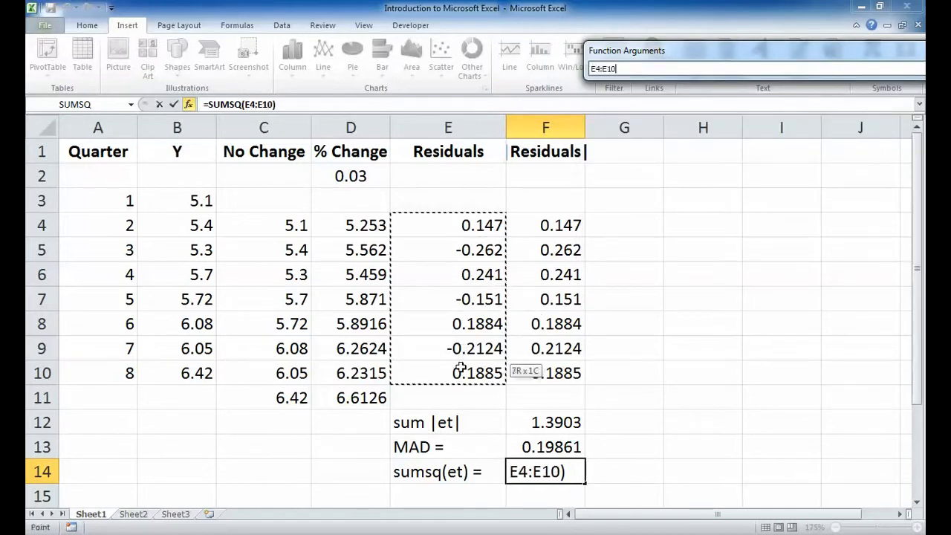
key("Return")
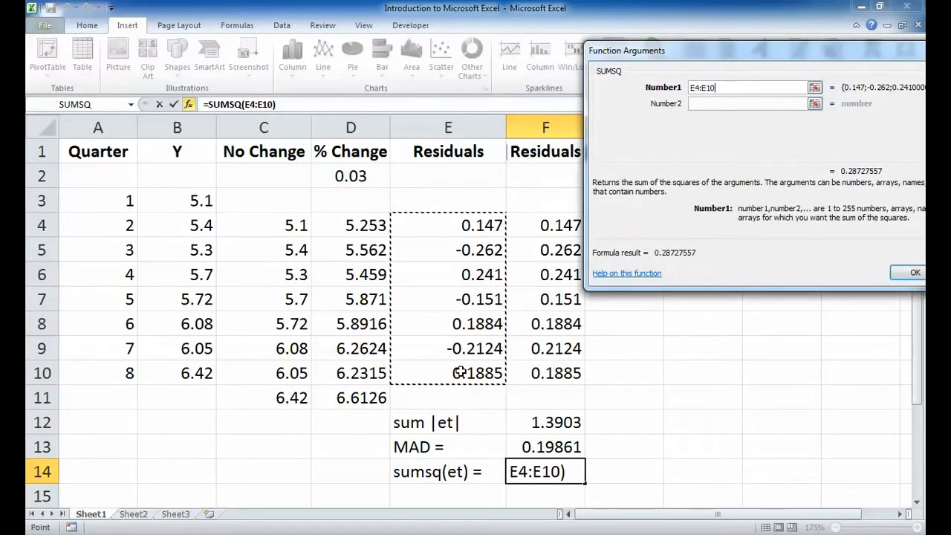
left_click(912, 273)
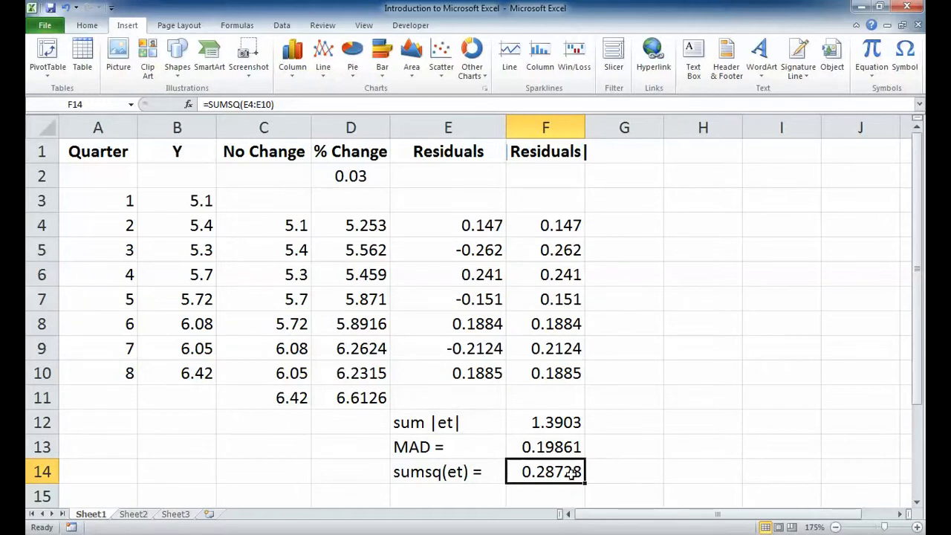
Label cell E15, below the sum of squares label, as MSE =.
left_click(447, 479)
scroll(448, 480, "down", 6)
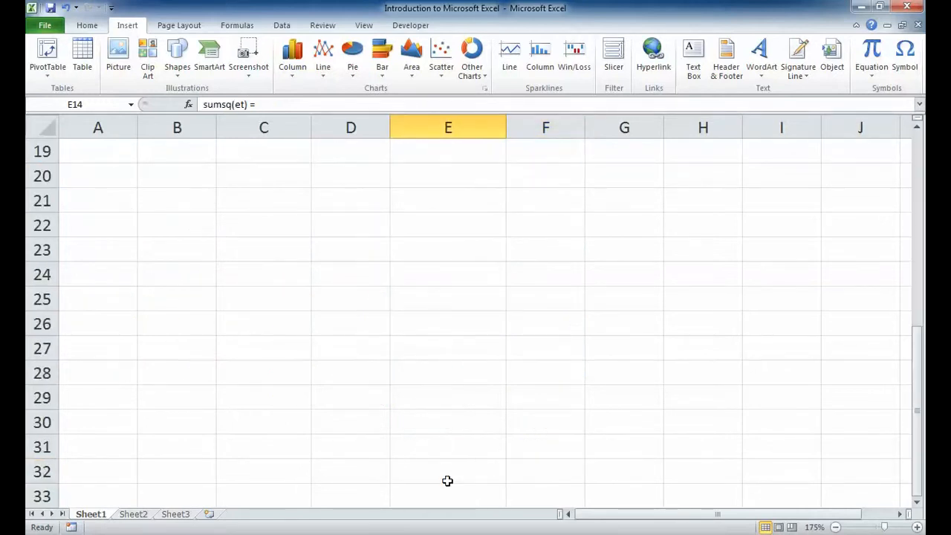
scroll(447, 479, "up", 5)
left_click(438, 422)
type("=")
key("BackSpace")
type("MSE =")
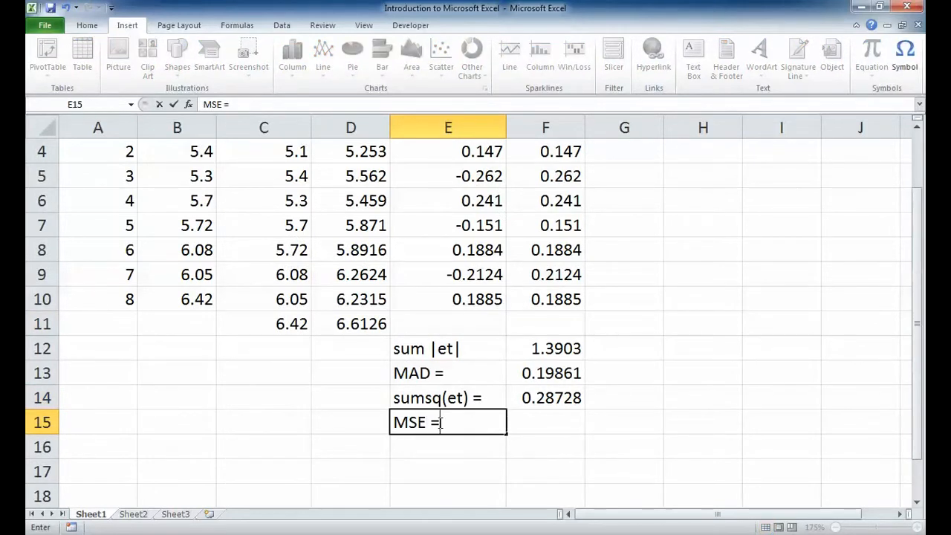
Compute the mean squared error in F15 with =F14/COUNT(E4:E10).
left_click(531, 418)
type("=")
left_click(539, 399)
type("/count(")
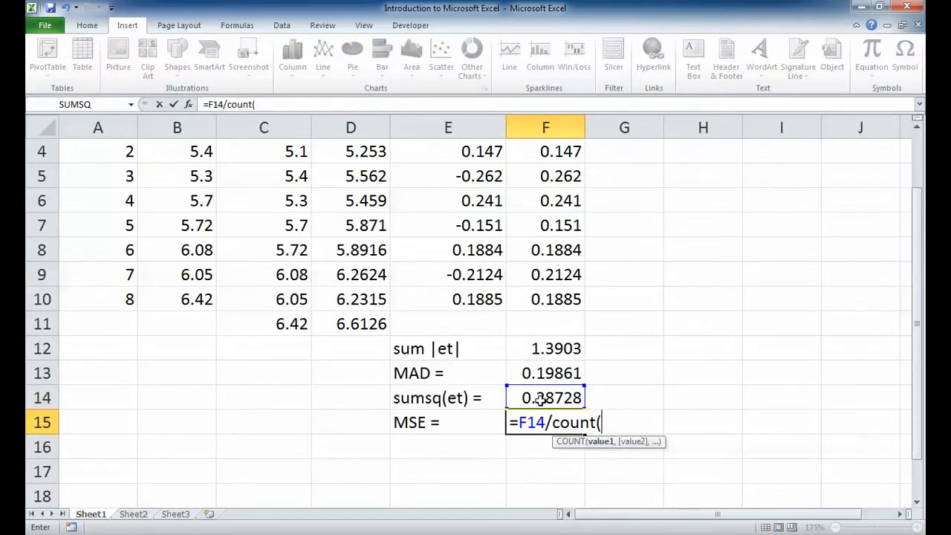
scroll(539, 399, "up", 1)
left_click(487, 224)
left_click_drag(486, 224, 488, 369)
type(")")
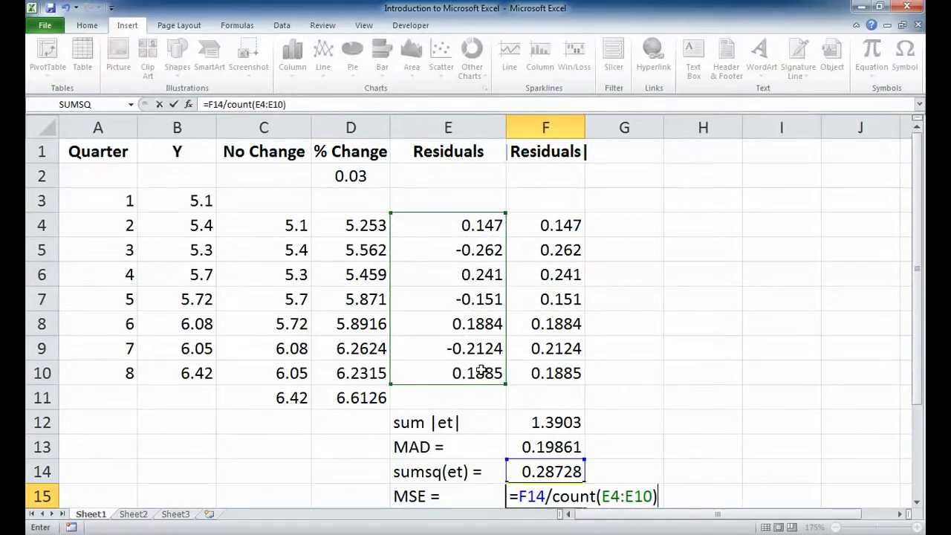
key("Return")
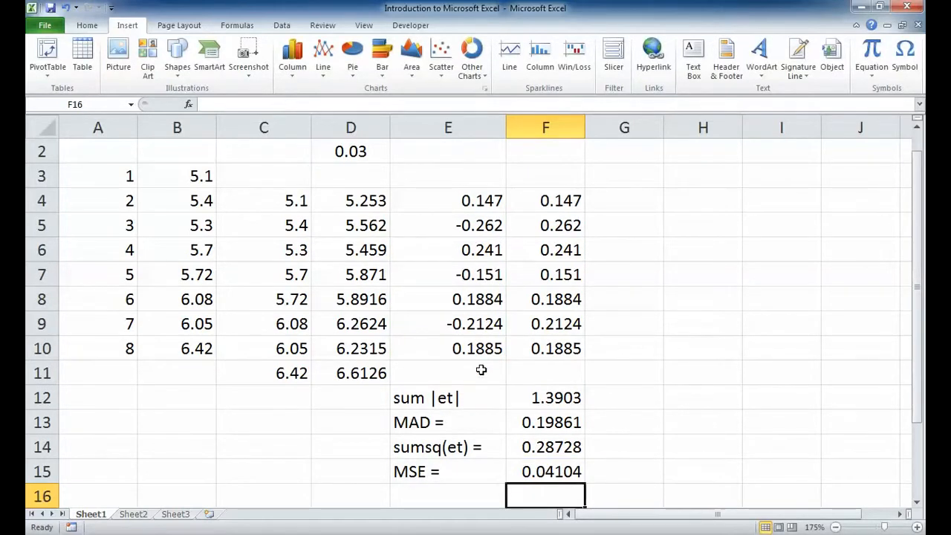
scroll(481, 370, "up", 1)
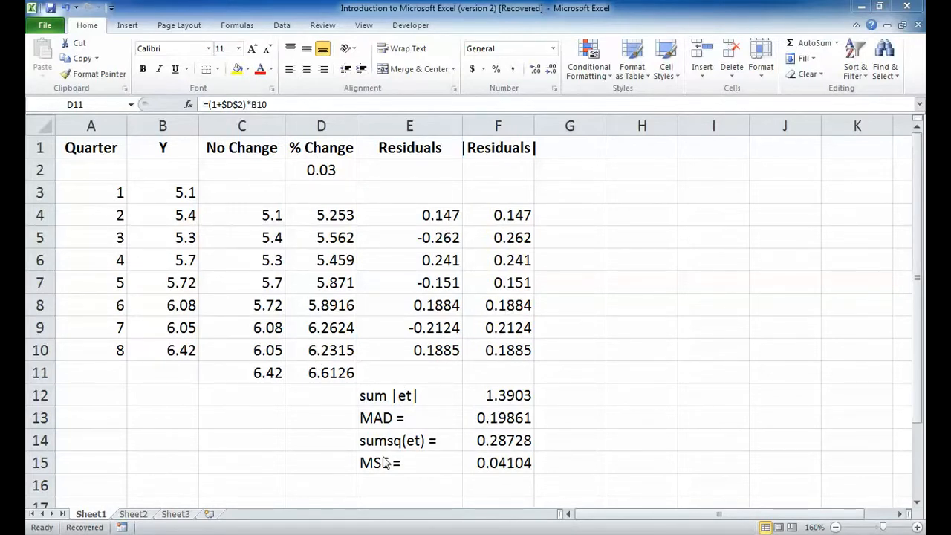
Select the whole table A1:F15, check how the sheet looks in print preview, and return to the worksheet.
left_click(310, 343)
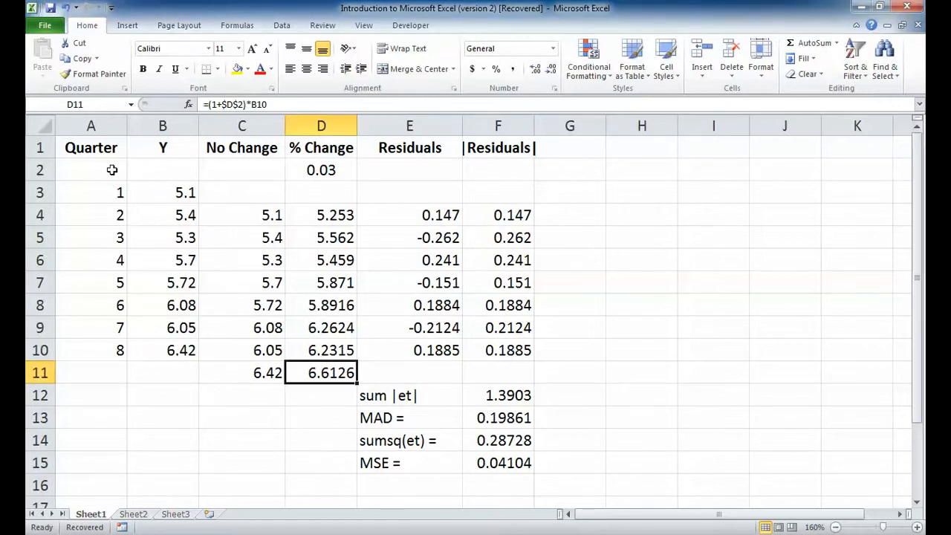
left_click_drag(95, 138, 513, 458)
left_click(46, 27)
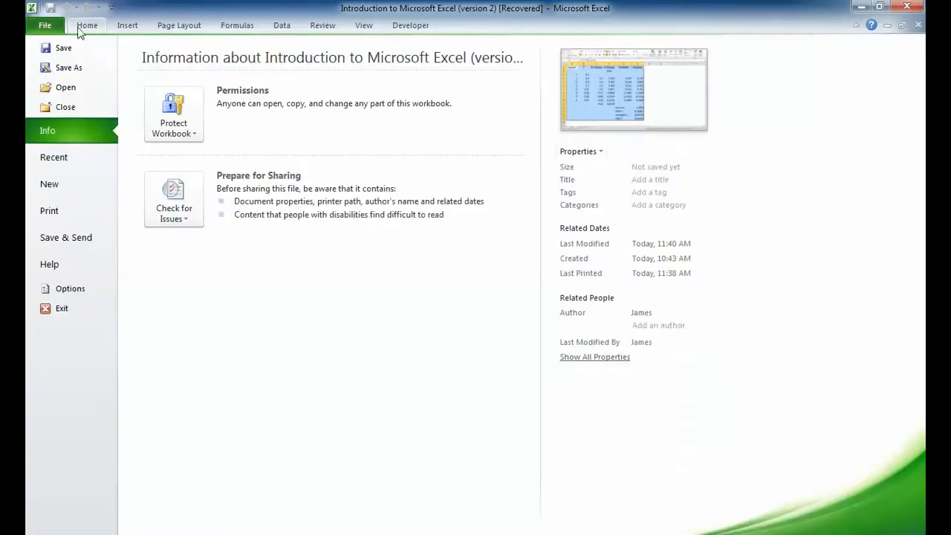
left_click(49, 212)
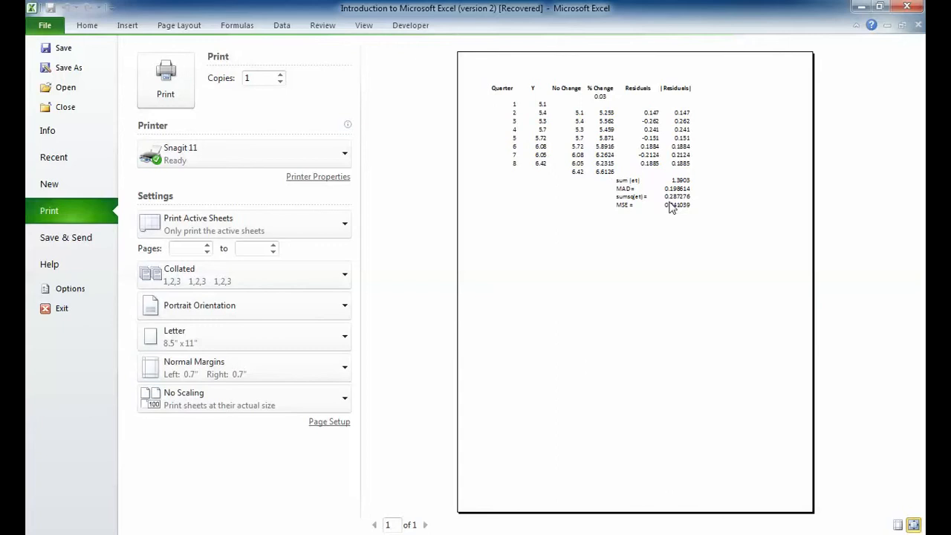
key("Escape")
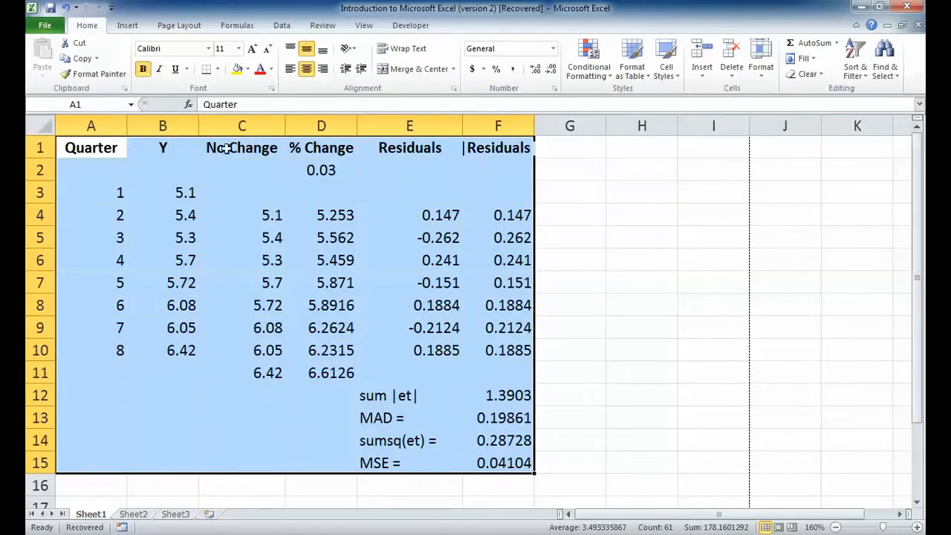
Insert a basic 2-D line chart from the actual and forecast values in B3:D11.
left_click(274, 286)
left_click_drag(171, 187, 307, 371)
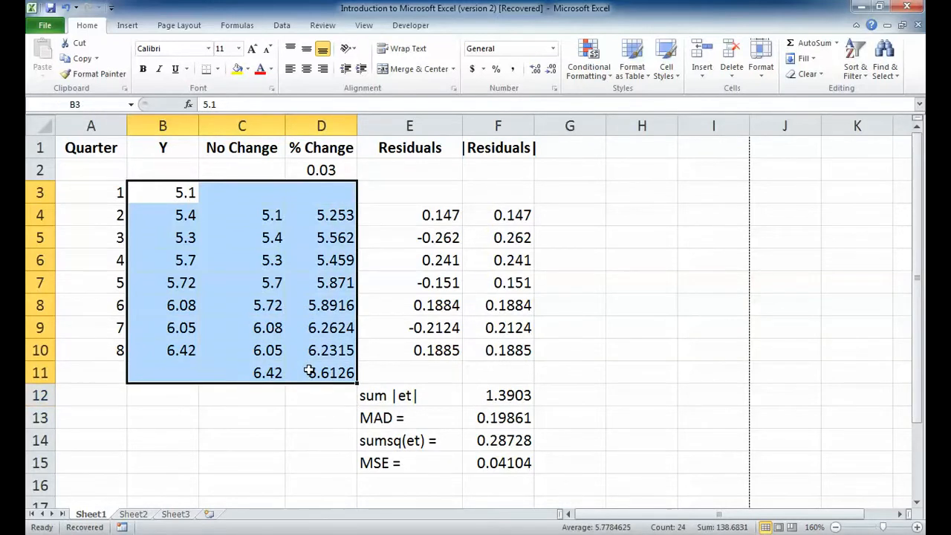
left_click(127, 26)
left_click(323, 68)
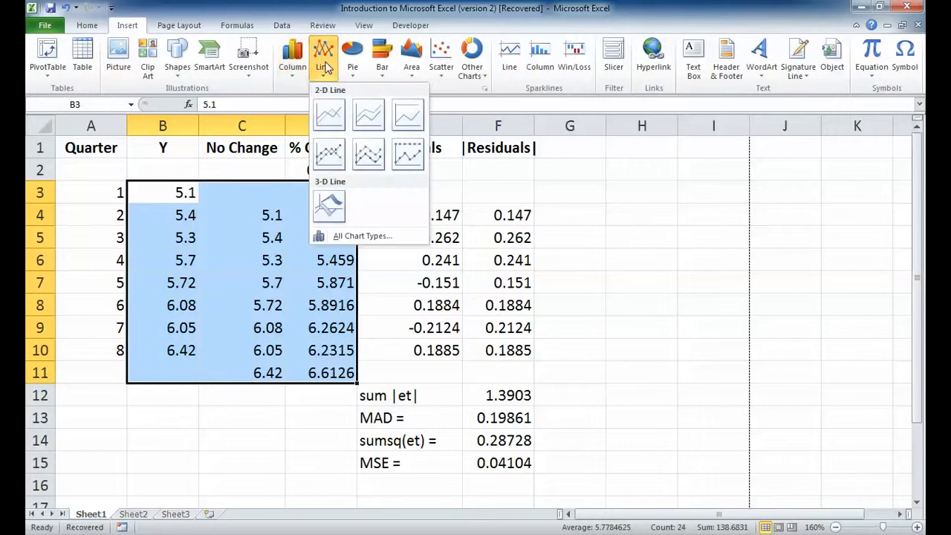
left_click(330, 113)
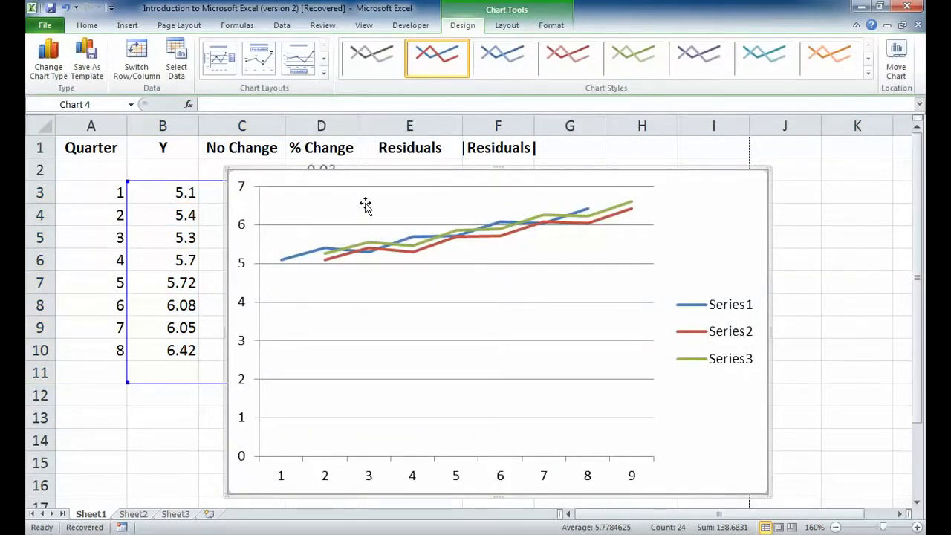
Format the chart's vertical axis with fixed minimum 5, maximum 7.0, major unit .2 and minor unit 0.1.
left_click(240, 262)
right_click(244, 254)
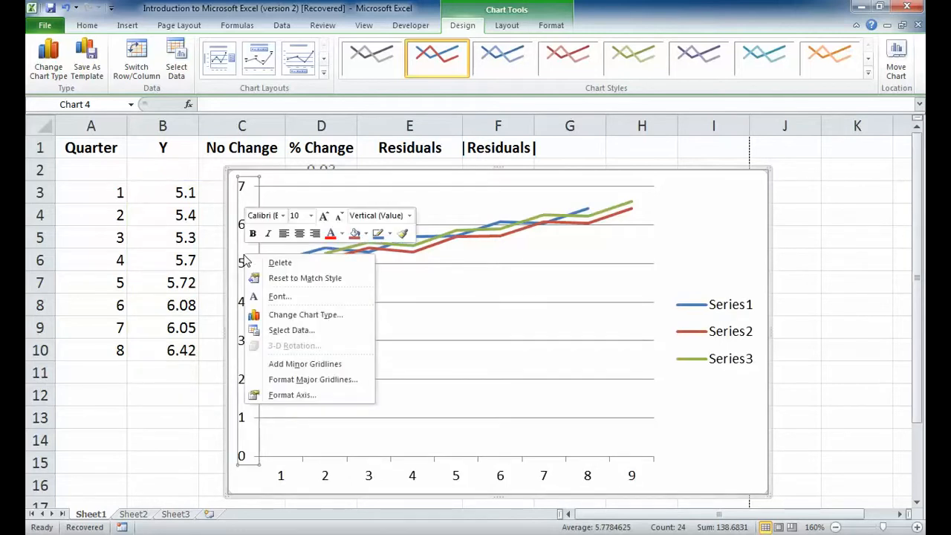
left_click(297, 395)
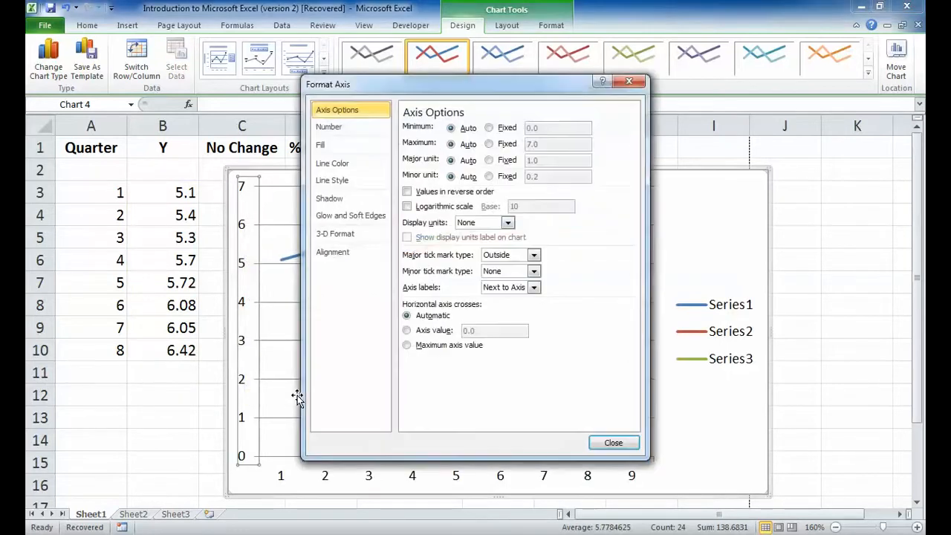
left_click(507, 129)
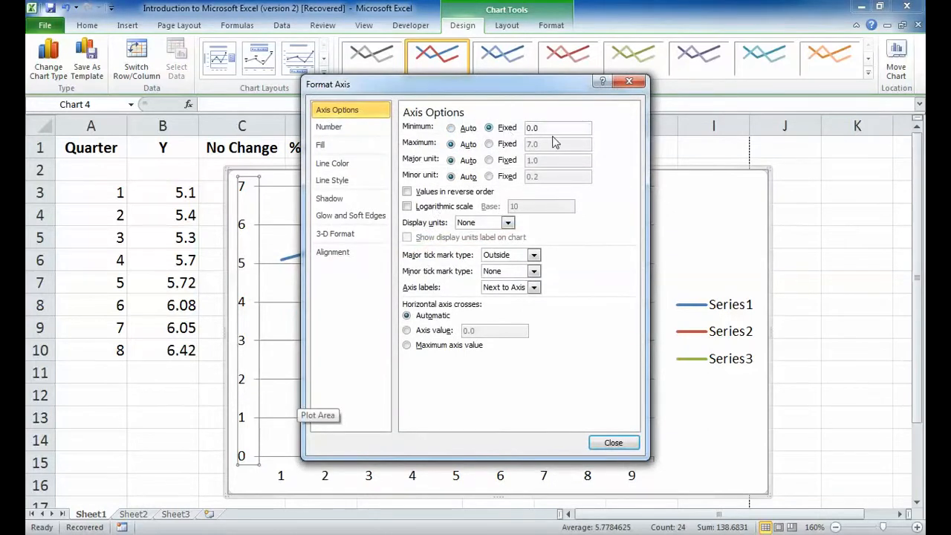
left_click(553, 127)
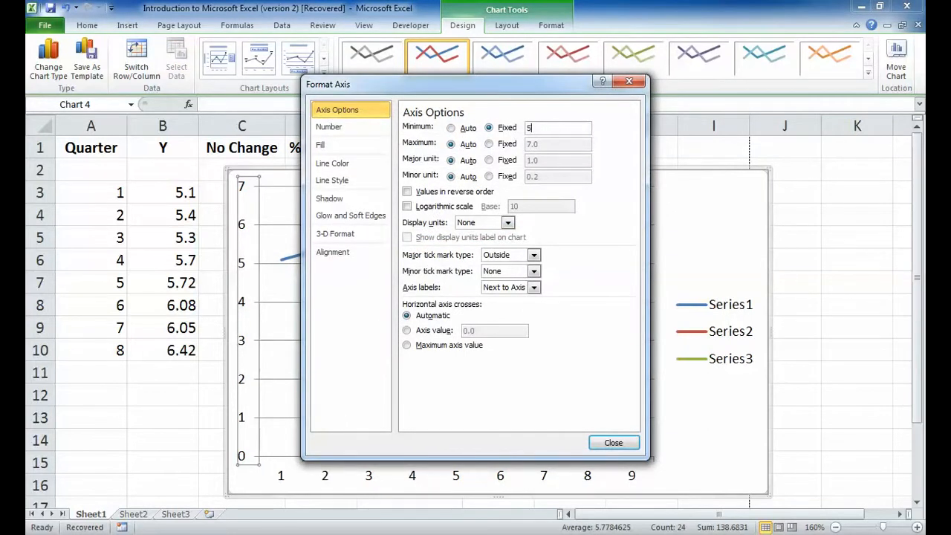
type("5")
left_click(500, 147)
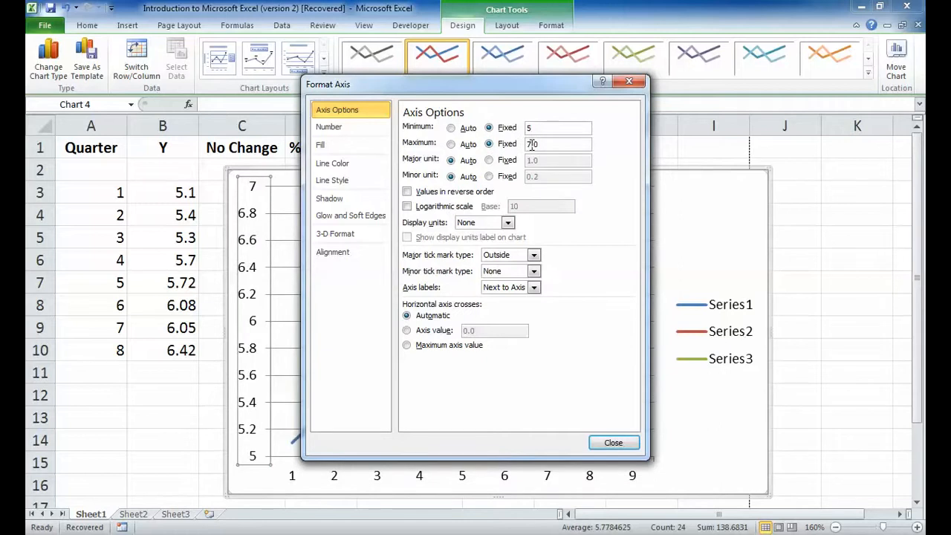
left_click(508, 161)
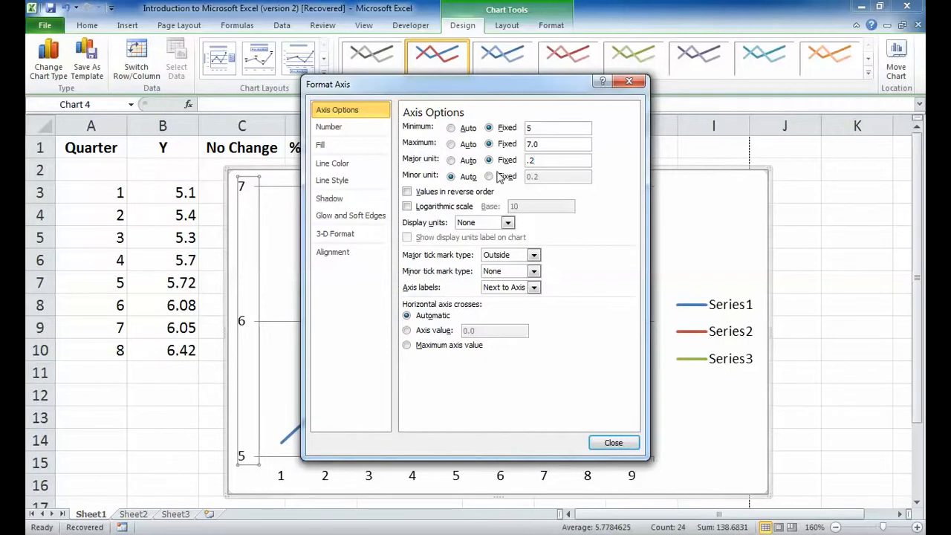
left_click(499, 176)
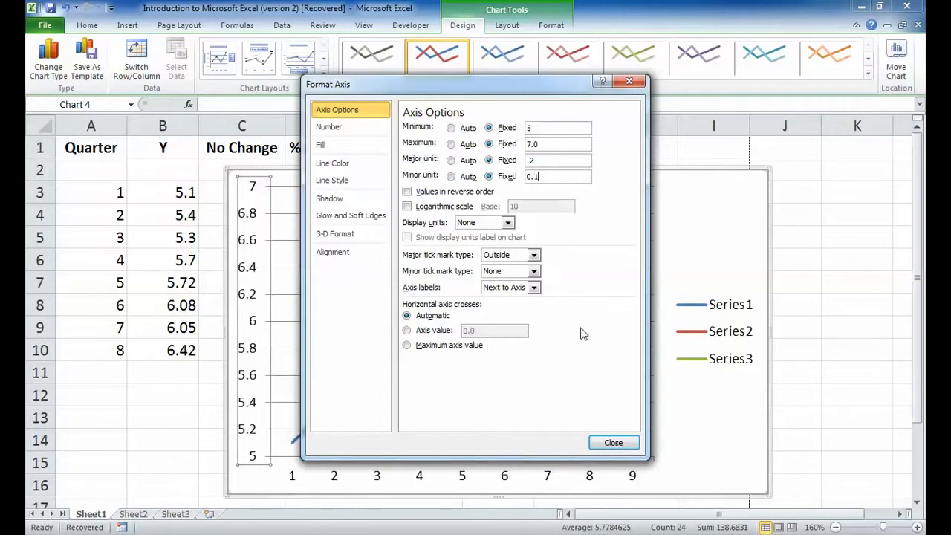
left_click(629, 445)
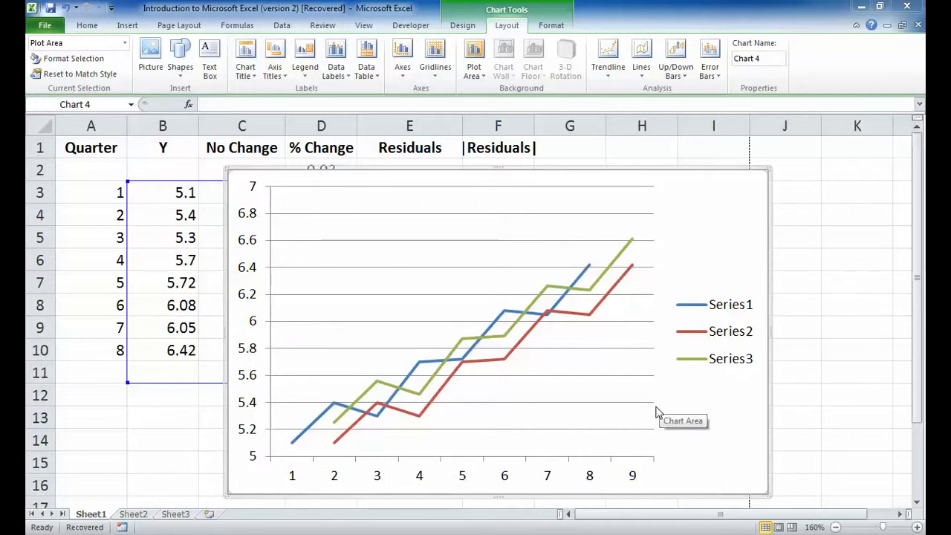
Edit the chart's source data so that Series1 takes its name from cell B1 (Y).
left_click(565, 333)
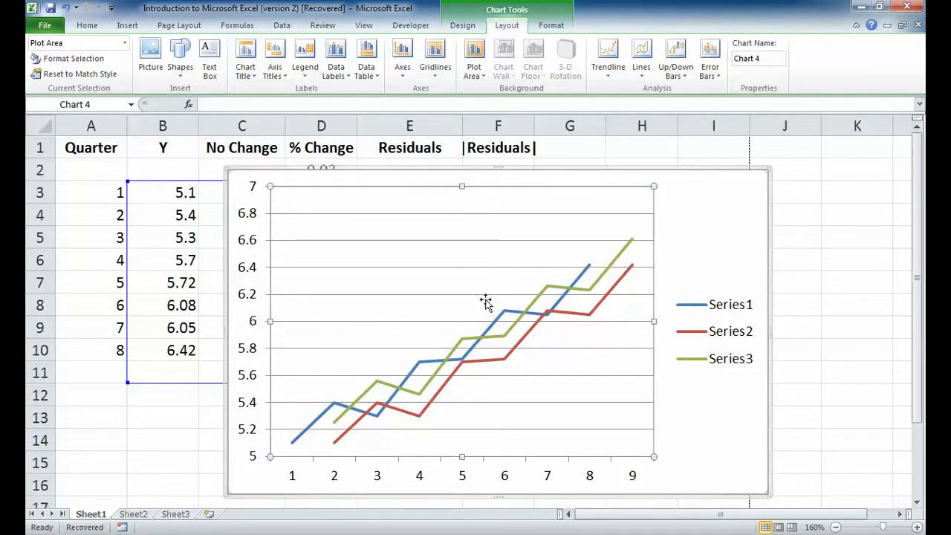
right_click(569, 367)
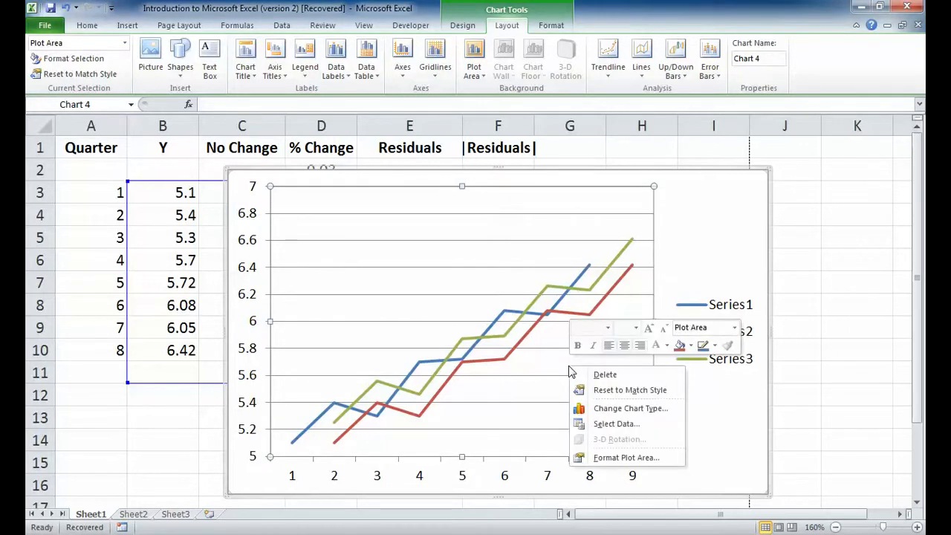
left_click(605, 426)
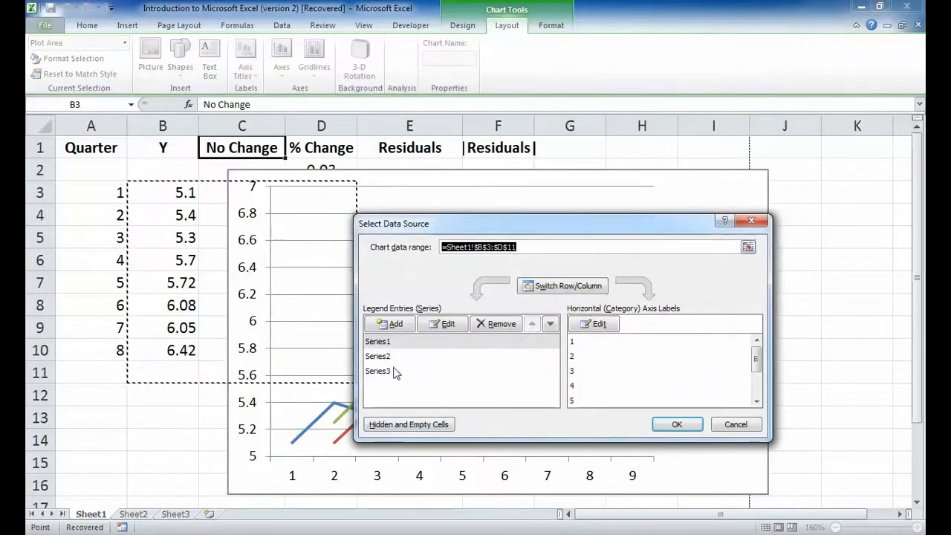
left_click(385, 356)
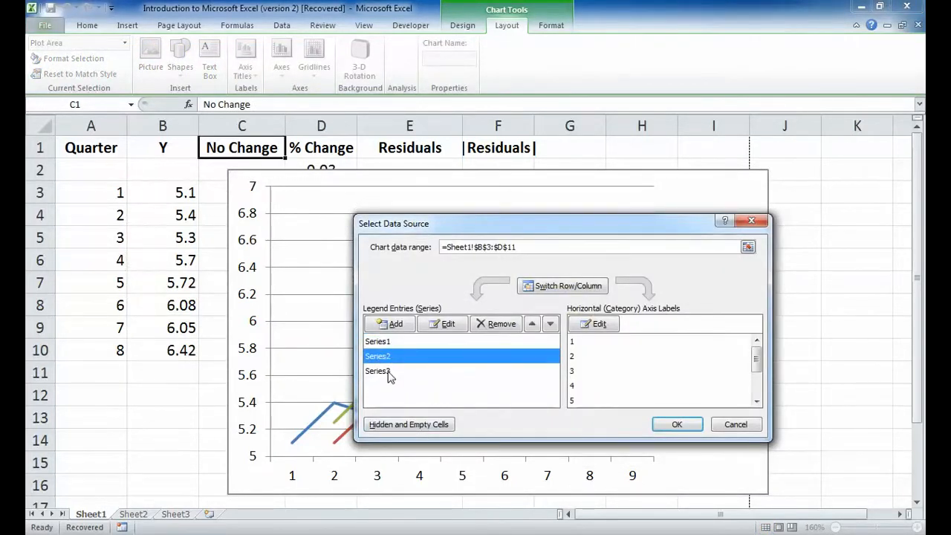
left_click(387, 373)
left_click(389, 343)
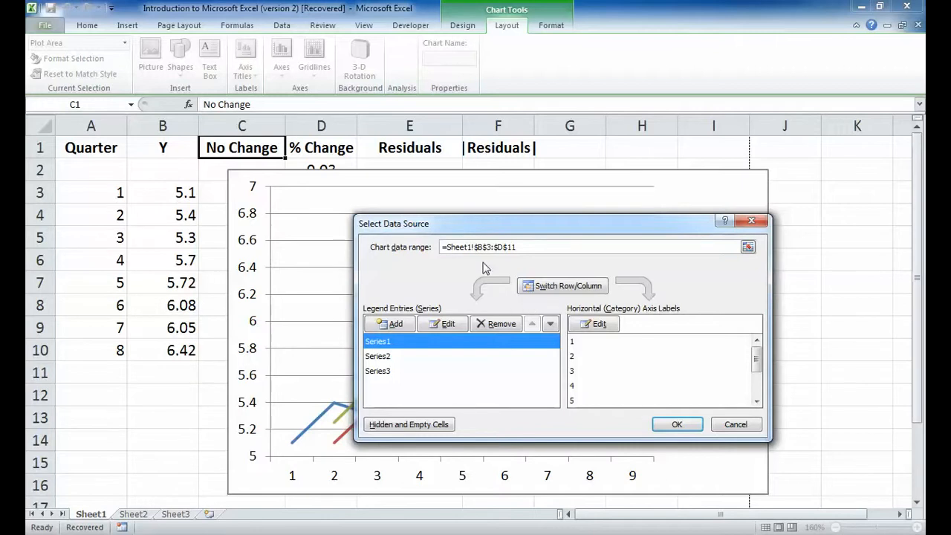
left_click(446, 324)
left_click(480, 317)
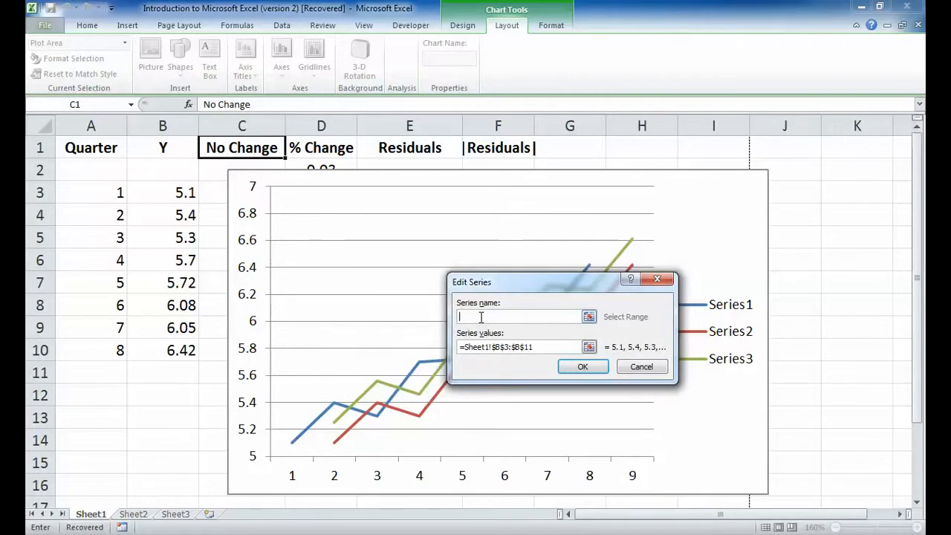
left_click(175, 151)
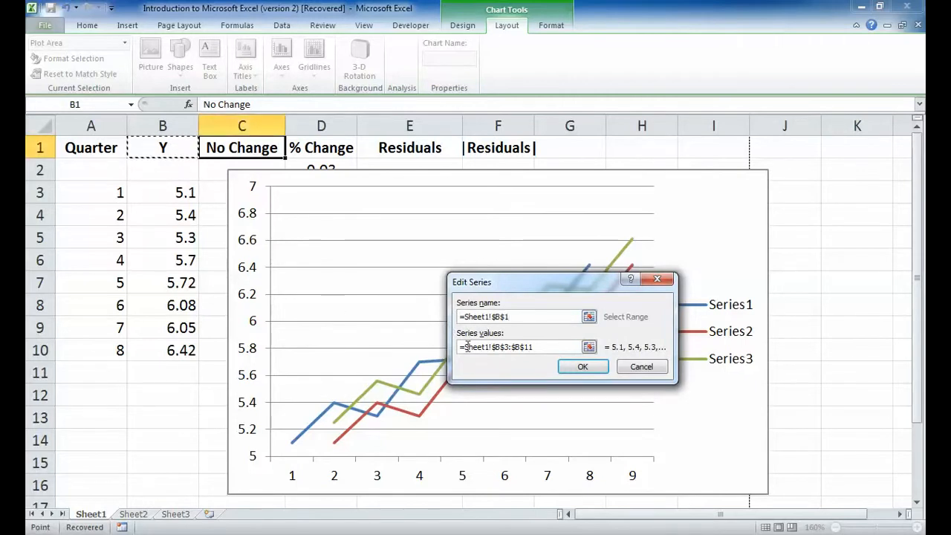
left_click(580, 366)
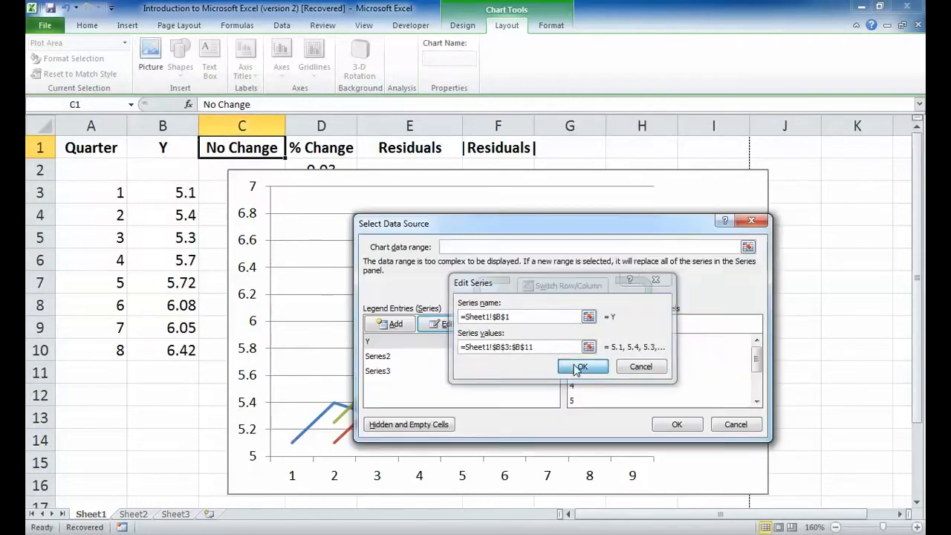
Set the name of Series2 to the No Change header in cell C1.
left_click(457, 358)
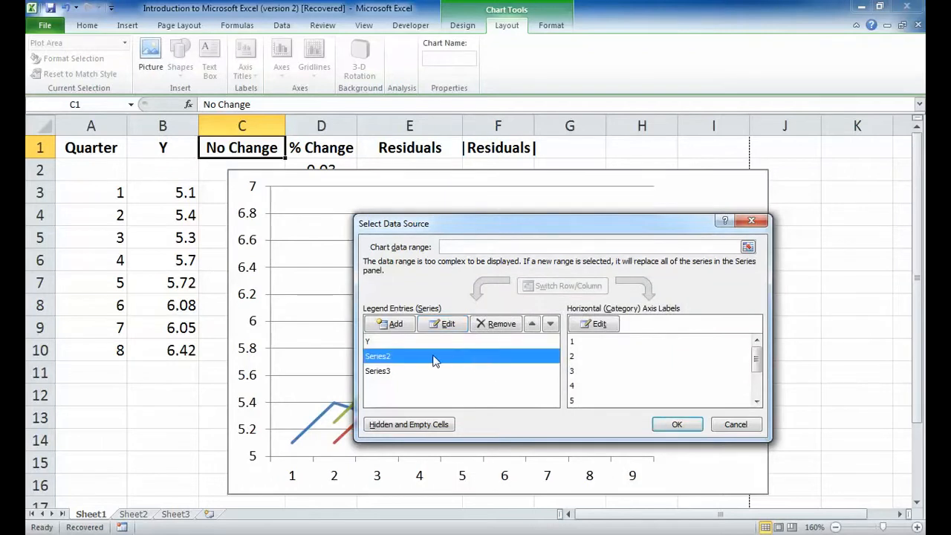
left_click(443, 324)
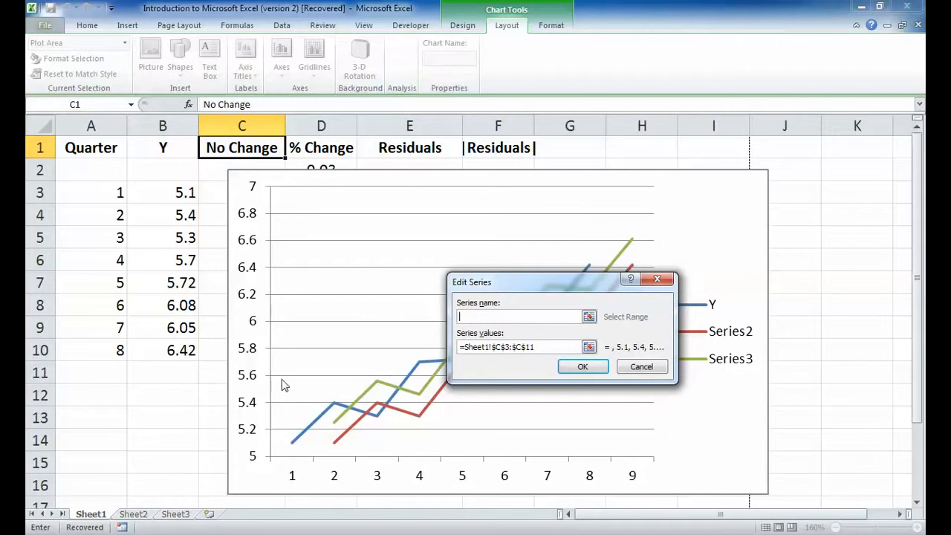
left_click(238, 152)
left_click(582, 368)
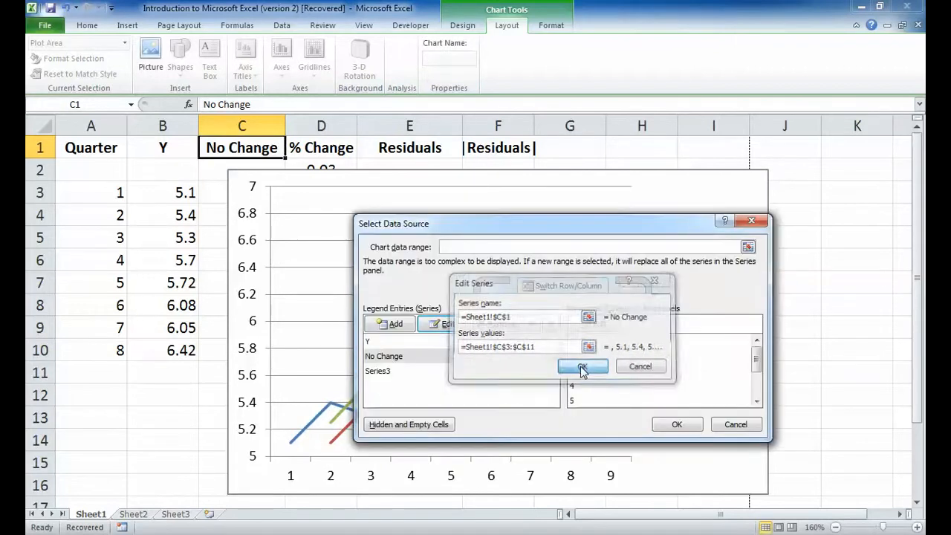
Set the name of Series3 to the % Change header in cell D1 and apply the source data changes.
left_click(429, 375)
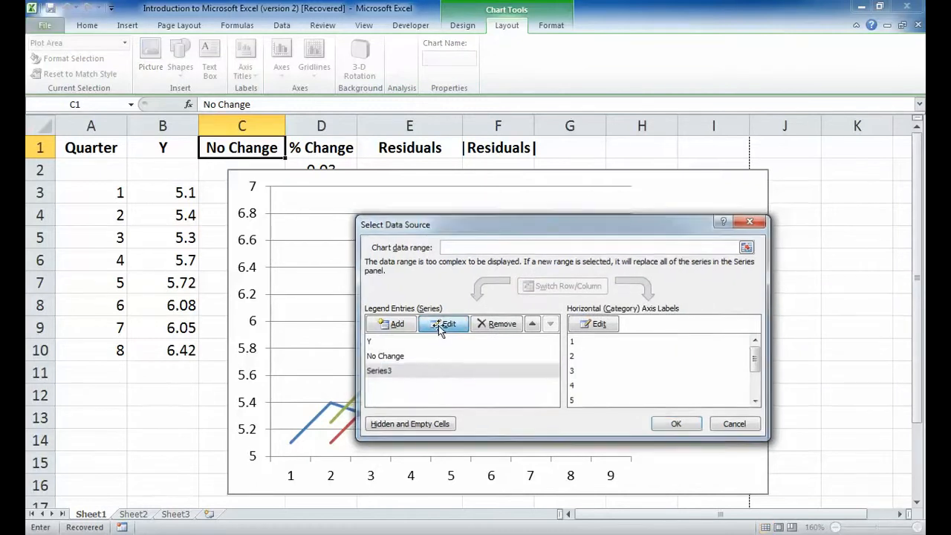
left_click(443, 323)
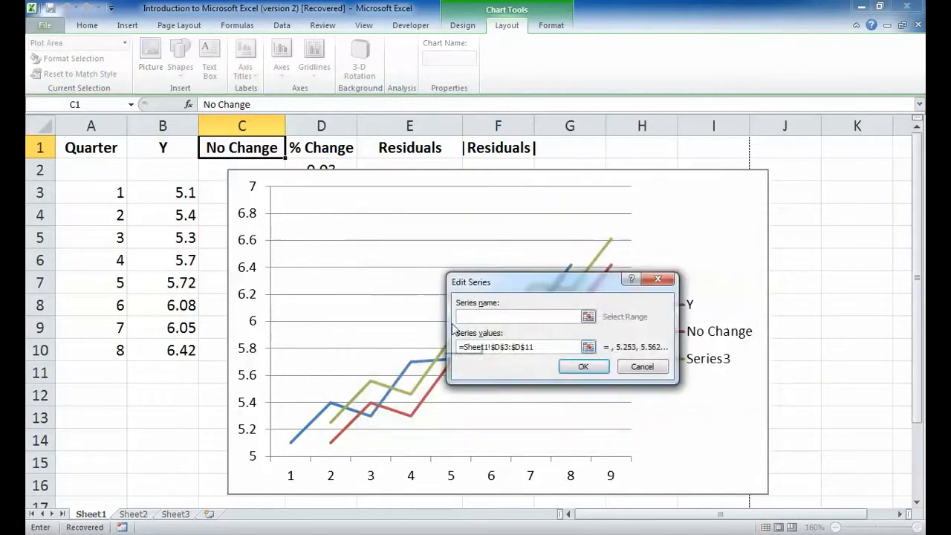
left_click(340, 149)
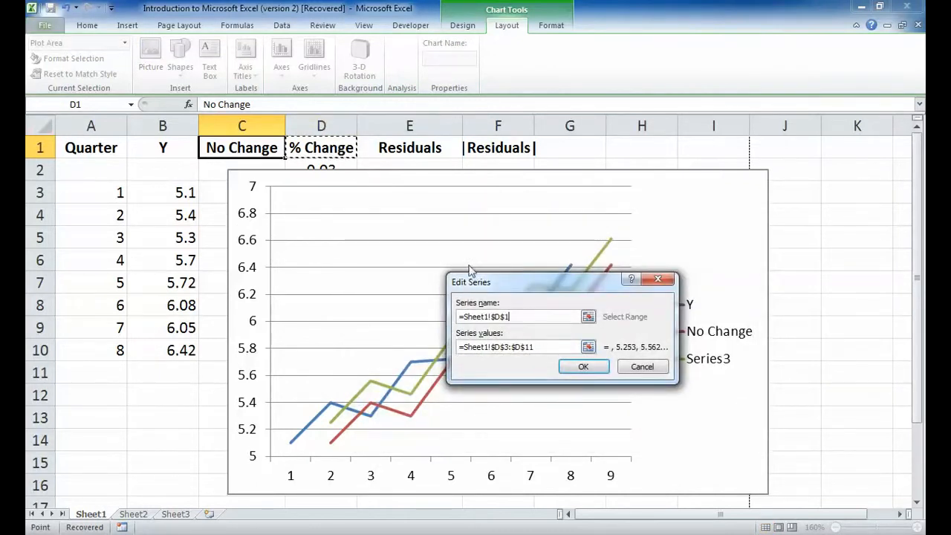
left_click(581, 367)
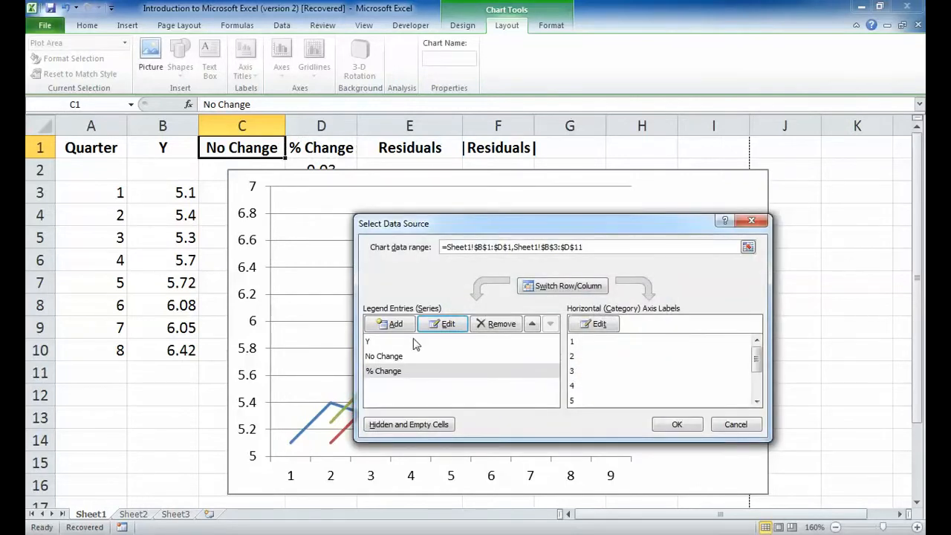
left_click(675, 423)
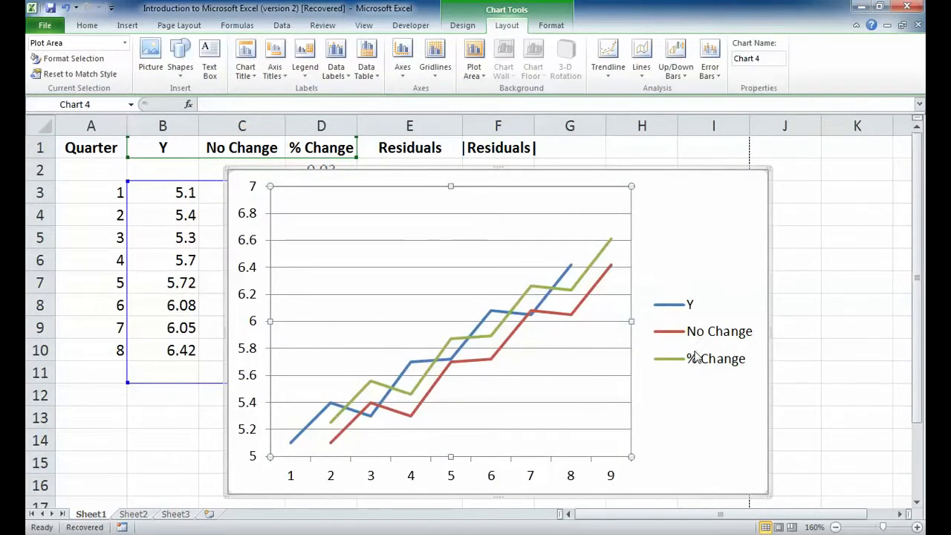
Add a rotated vertical axis title to the chart reading Actual and Forecast Value.
left_click(266, 330)
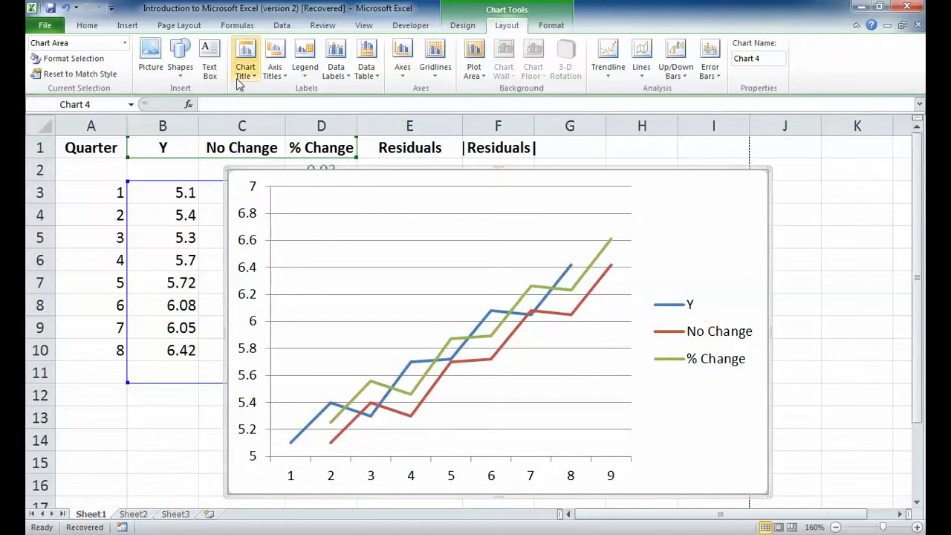
left_click(275, 71)
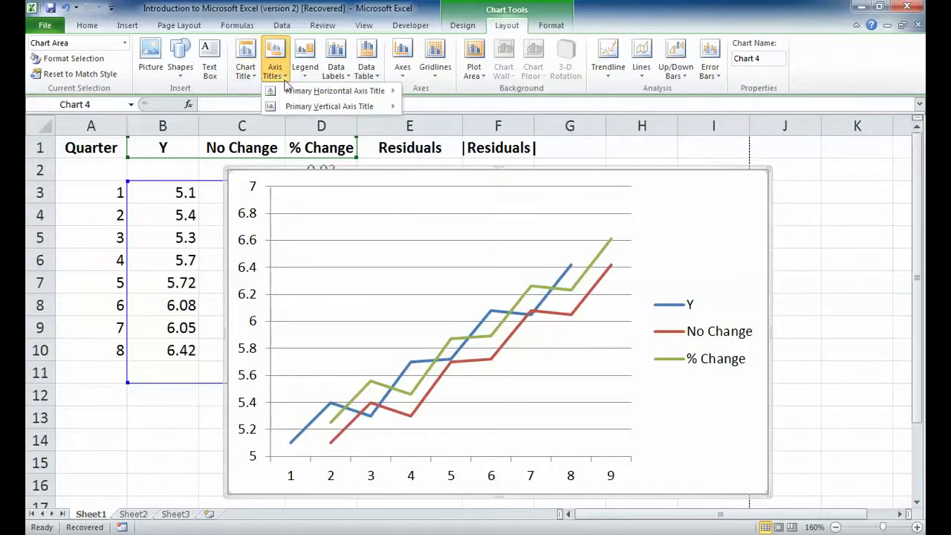
mouse_move(329, 106)
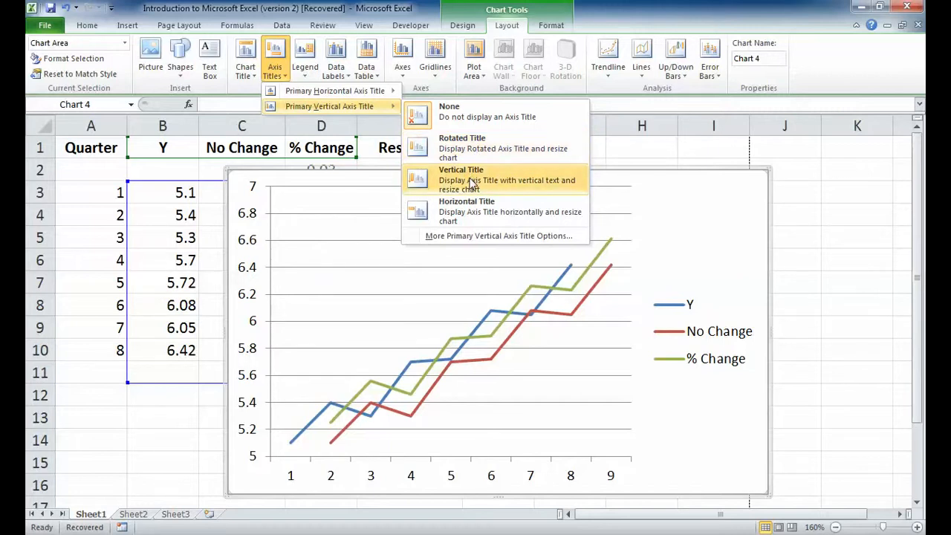
left_click(459, 143)
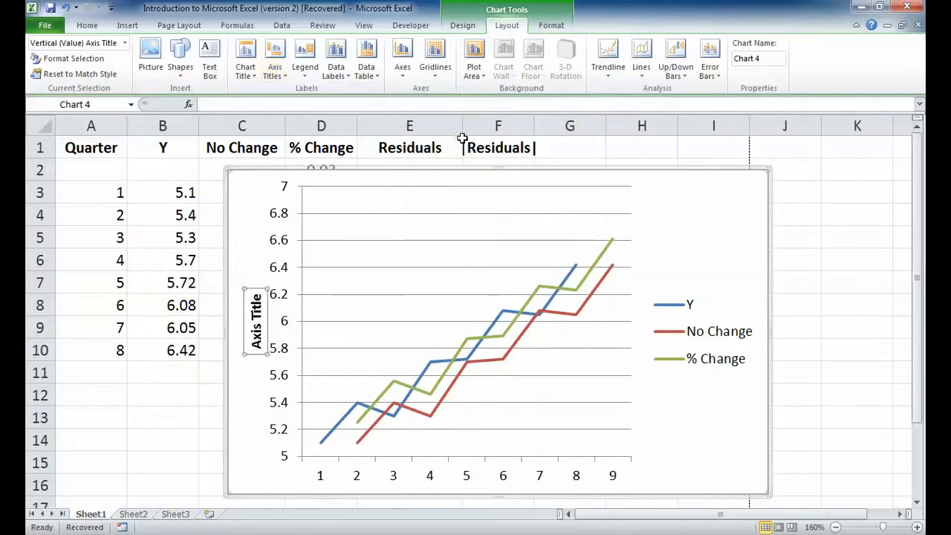
triple_click(260, 341)
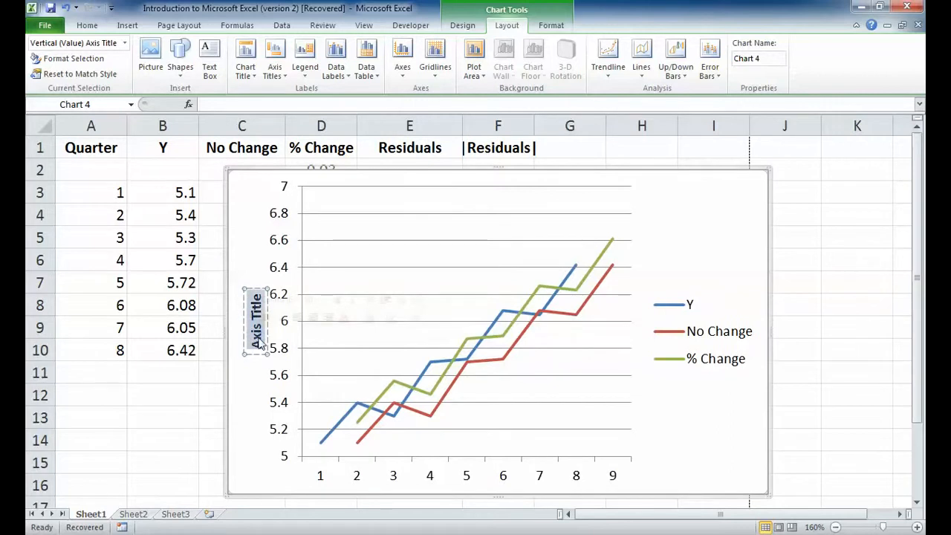
key("Delete")
type("Actual and Forecast Value")
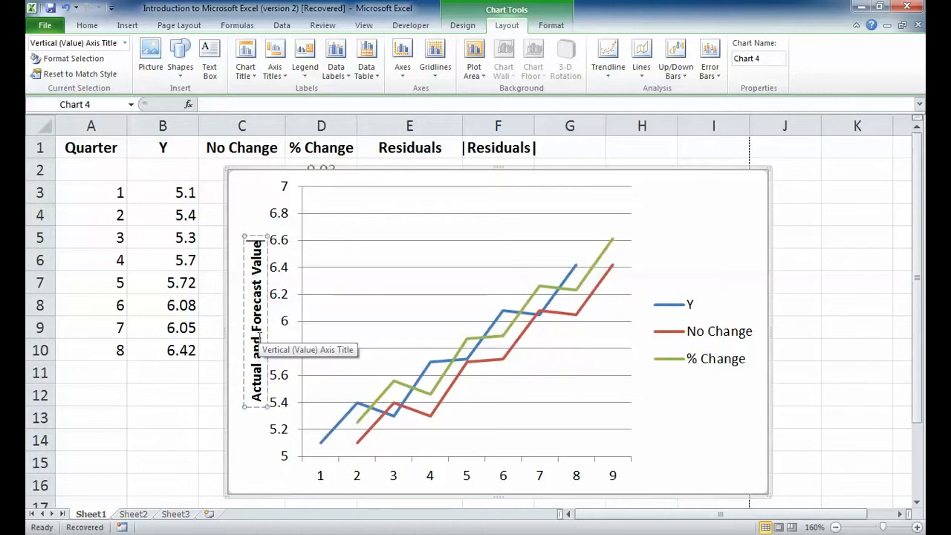
Add a horizontal axis title below the chart's category axis reading Quarter.
left_click(413, 488)
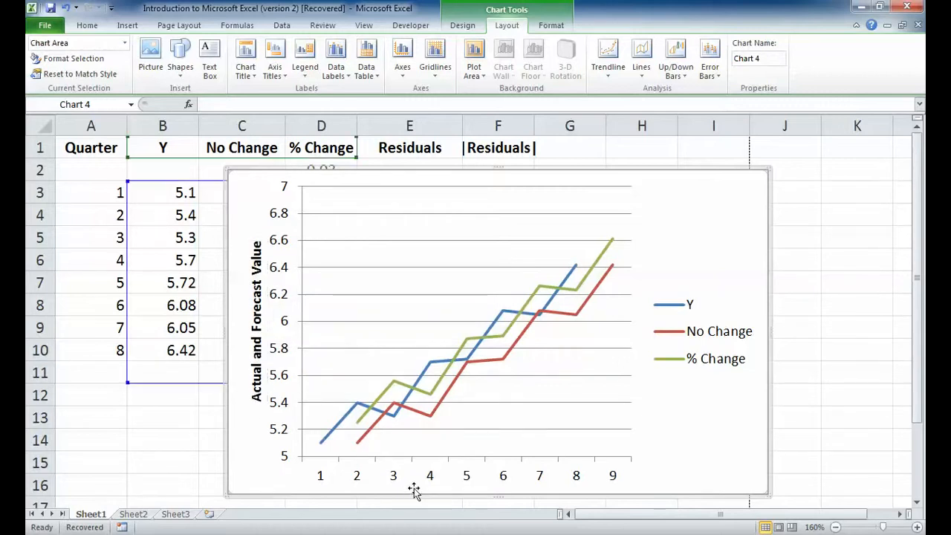
left_click(276, 71)
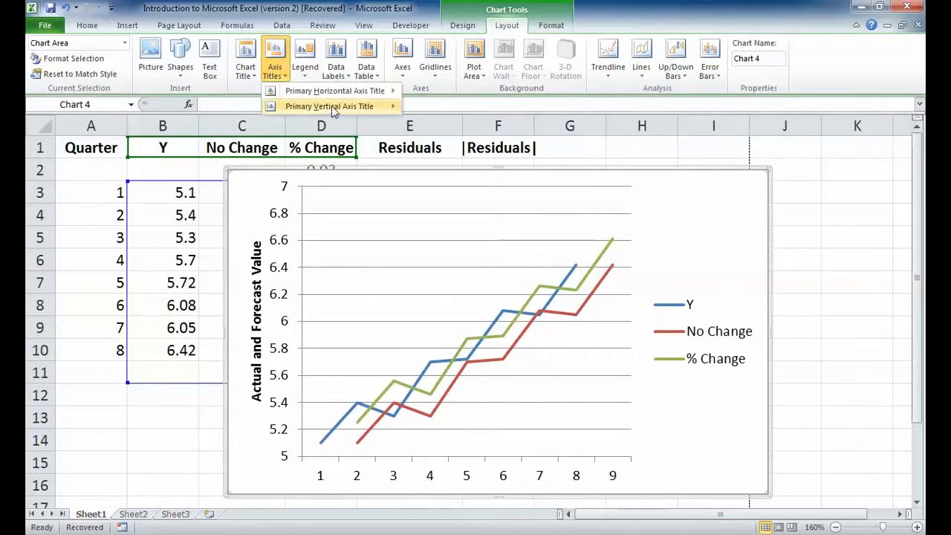
mouse_move(338, 91)
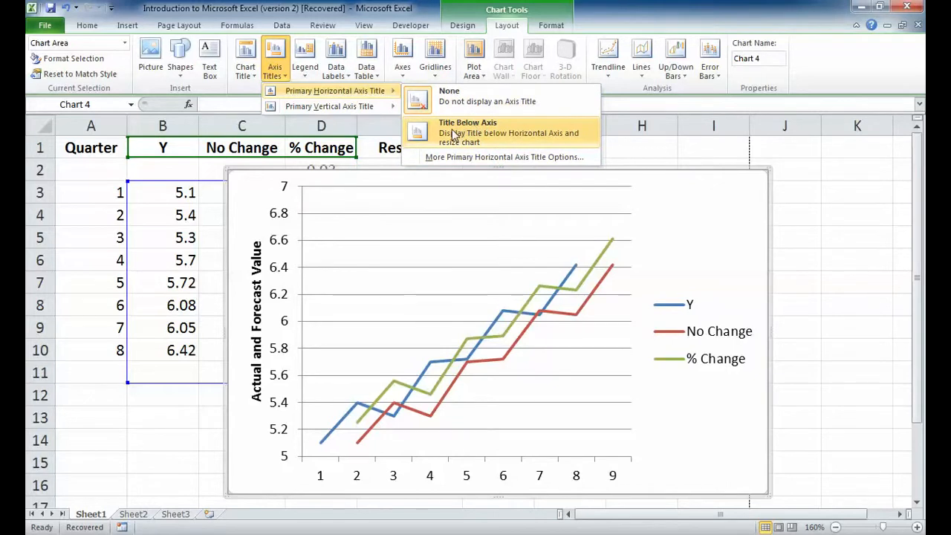
left_click(457, 133)
triple_click(460, 462)
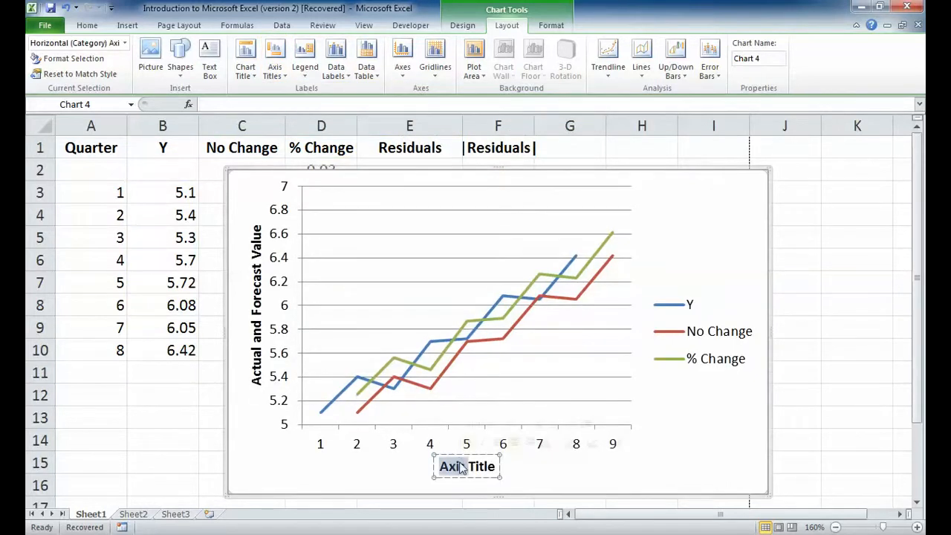
key("BackSpace")
type("Quarter")
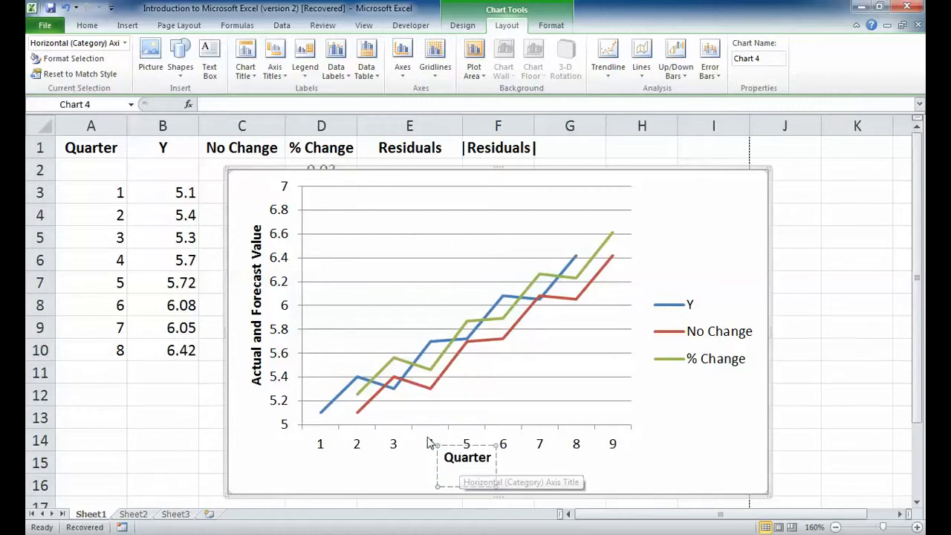
left_click(401, 472)
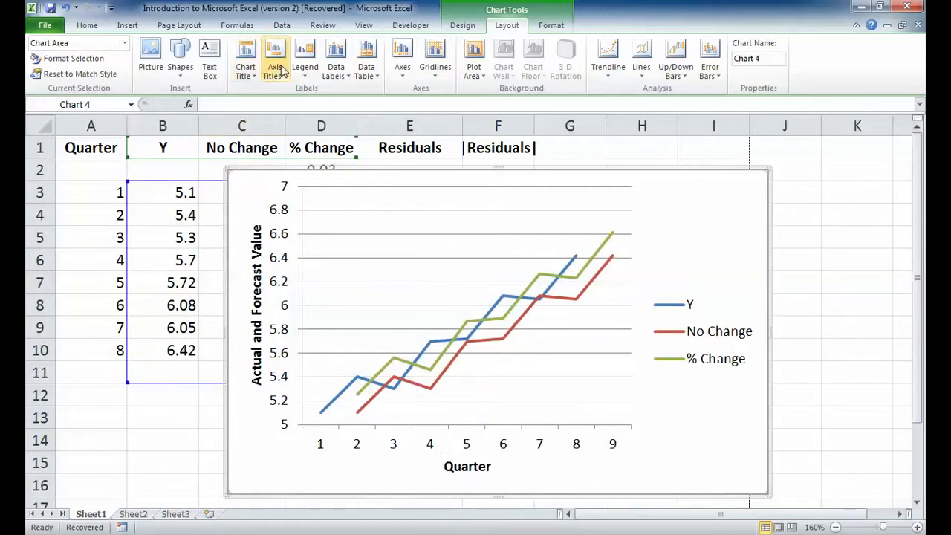
Add a centered overlay title to the chart reading Forecast.
left_click(245, 63)
left_click(285, 132)
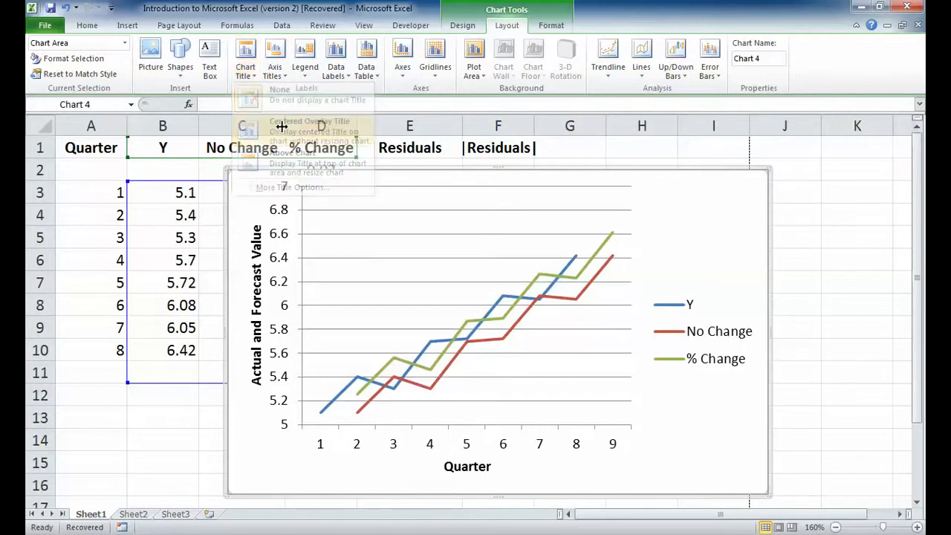
left_click(500, 199)
double_click(502, 204)
key("ctrl+a")
key("Delete")
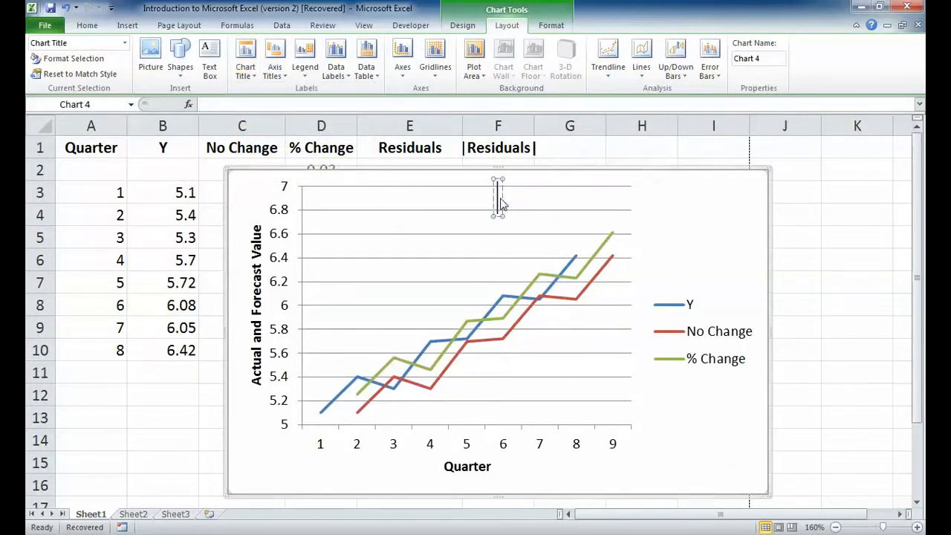
type("Fore")
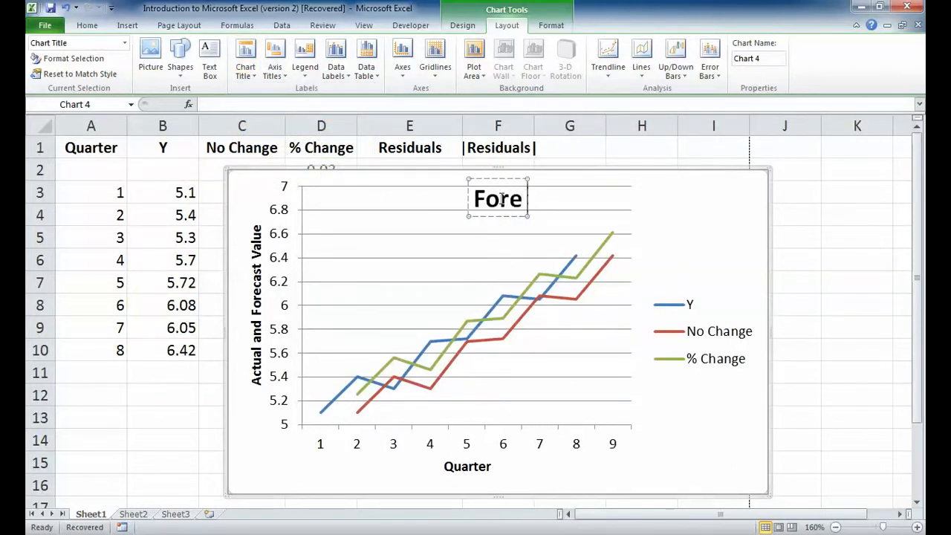
type("cast")
key("Escape")
key("Down")
key("Down")
double_click(502, 201)
left_click(611, 443)
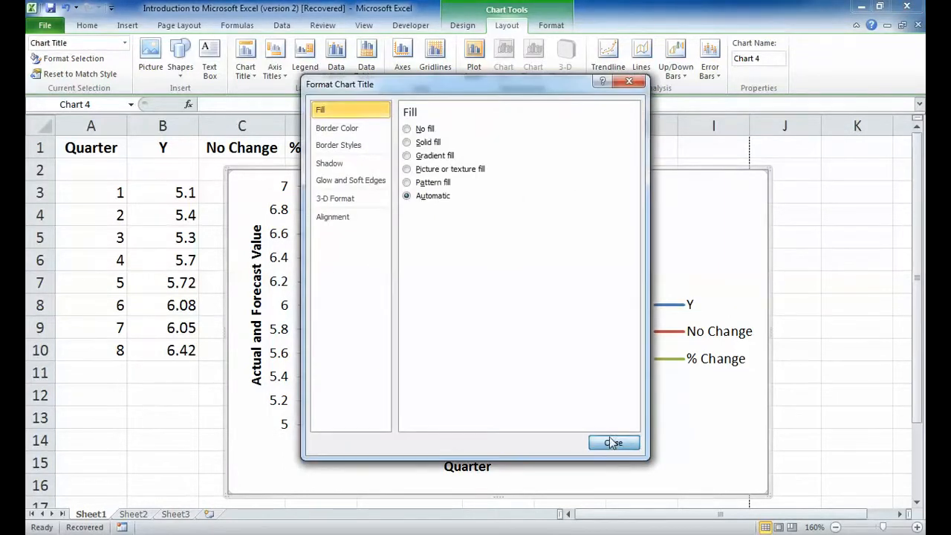
left_click(699, 280)
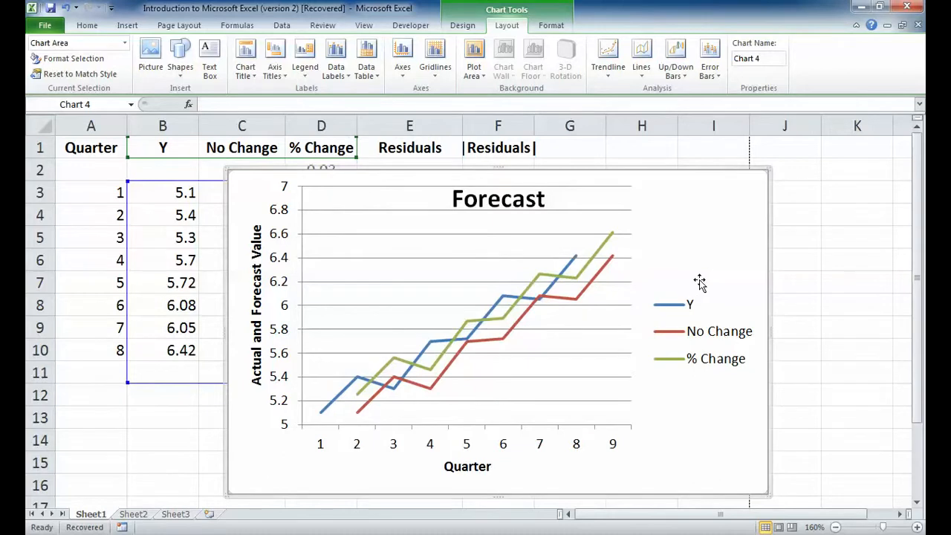